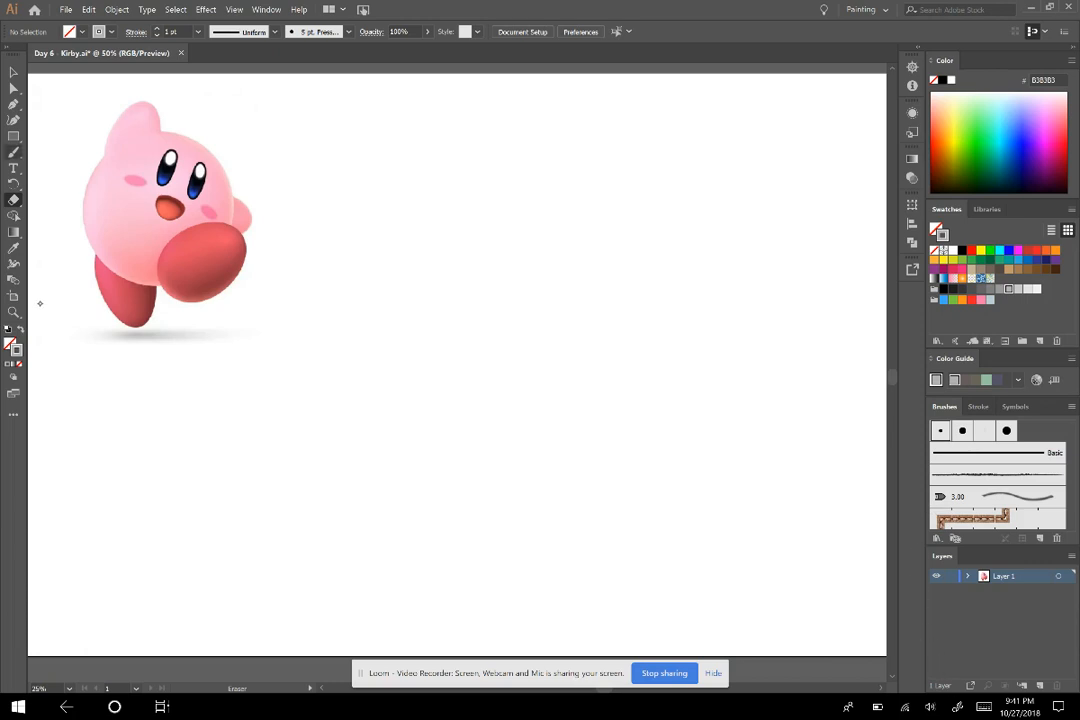
Step: Sketch Kirby's round body, two feet and two arms in gray with the Paintbrush beside the reference image
{"action": "left_click", "coordinate": [13, 151]}
{"action": "mouse_move", "coordinate": [557, 174]}
{"action": "left_mouse_down"}
{"action": "mouse_move", "coordinate": [483, 201]}
{"action": "mouse_move", "coordinate": [446, 282]}
{"action": "mouse_move", "coordinate": [470, 369]}
{"action": "mouse_move", "coordinate": [581, 405]}
{"action": "mouse_move", "coordinate": [663, 357]}
{"action": "mouse_move", "coordinate": [691, 271]}
{"action": "mouse_move", "coordinate": [653, 210]}
{"action": "mouse_move", "coordinate": [584, 172]}
{"action": "mouse_move", "coordinate": [537, 177]}
{"action": "left_mouse_up"}
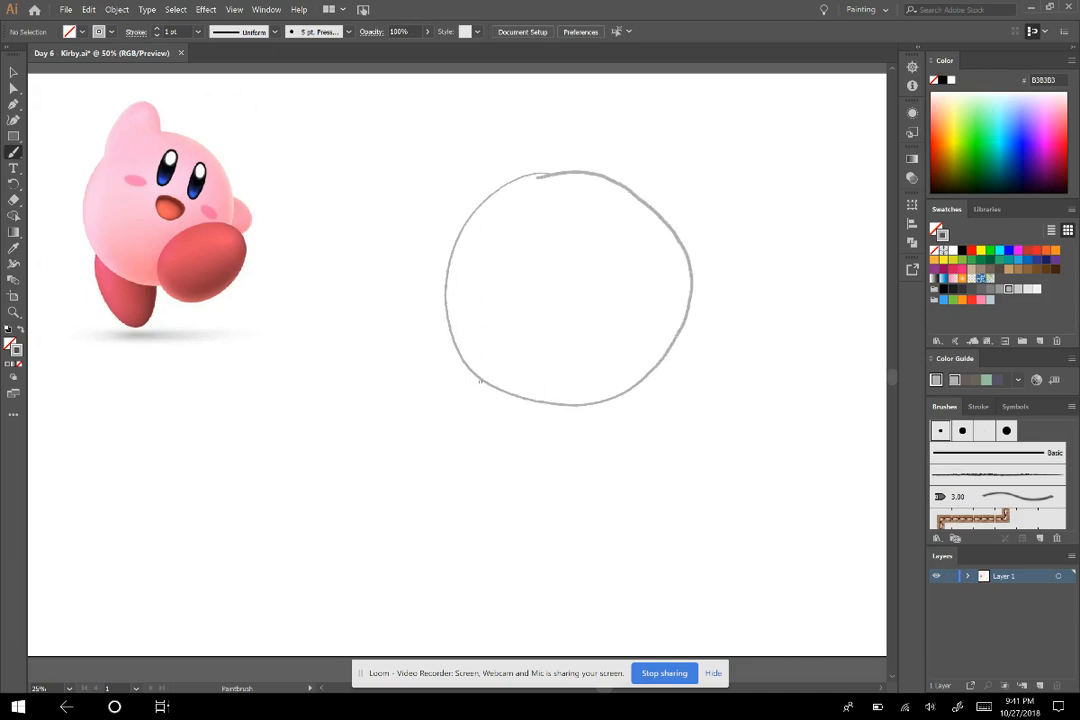
{"action": "mouse_move", "coordinate": [471, 378]}
{"action": "left_mouse_down"}
{"action": "mouse_move", "coordinate": [469, 426]}
{"action": "mouse_move", "coordinate": [486, 468]}
{"action": "mouse_move", "coordinate": [520, 474]}
{"action": "mouse_move", "coordinate": [555, 402]}
{"action": "left_mouse_up"}
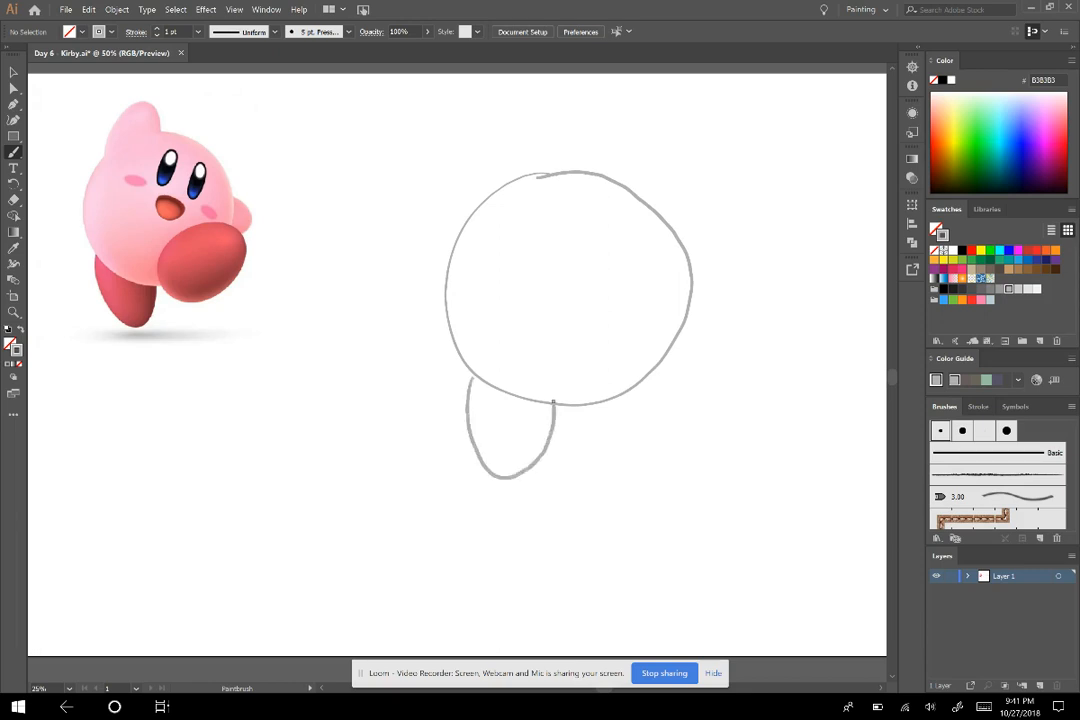
{"action": "mouse_move", "coordinate": [697, 318]}
{"action": "left_mouse_down"}
{"action": "mouse_move", "coordinate": [614, 353]}
{"action": "mouse_move", "coordinate": [596, 395]}
{"action": "mouse_move", "coordinate": [620, 422]}
{"action": "mouse_move", "coordinate": [680, 415]}
{"action": "mouse_move", "coordinate": [713, 373]}
{"action": "mouse_move", "coordinate": [696, 318]}
{"action": "left_mouse_up"}
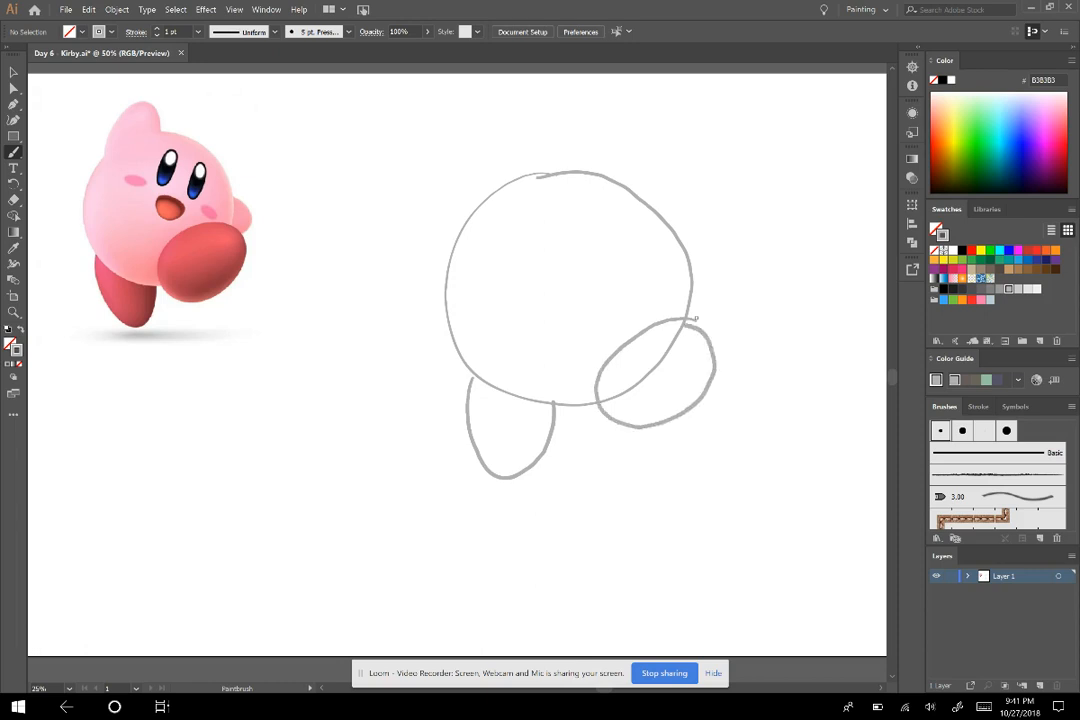
{"action": "mouse_move", "coordinate": [532, 174]}
{"action": "left_mouse_down"}
{"action": "mouse_move", "coordinate": [528, 116]}
{"action": "mouse_move", "coordinate": [499, 115]}
{"action": "mouse_move", "coordinate": [472, 140]}
{"action": "mouse_move", "coordinate": [456, 184]}
{"action": "mouse_move", "coordinate": [462, 236]}
{"action": "left_mouse_up"}
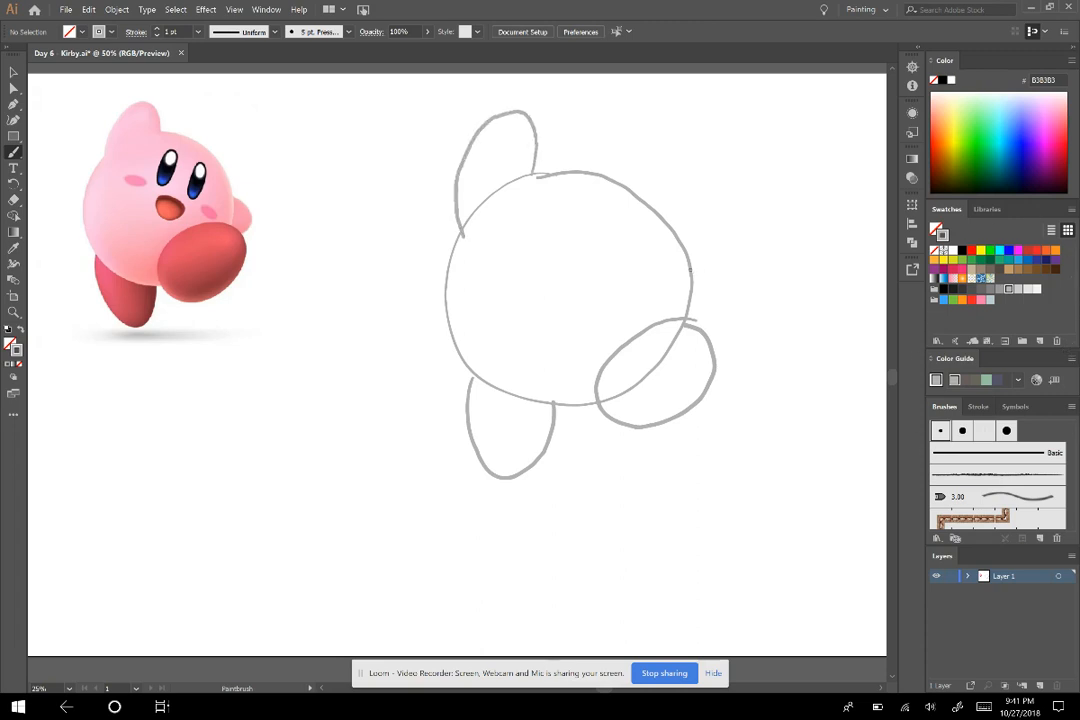
{"action": "mouse_move", "coordinate": [690, 268]}
{"action": "left_mouse_down"}
{"action": "mouse_move", "coordinate": [726, 283]}
{"action": "mouse_move", "coordinate": [746, 307]}
{"action": "mouse_move", "coordinate": [714, 335]}
{"action": "left_mouse_up"}
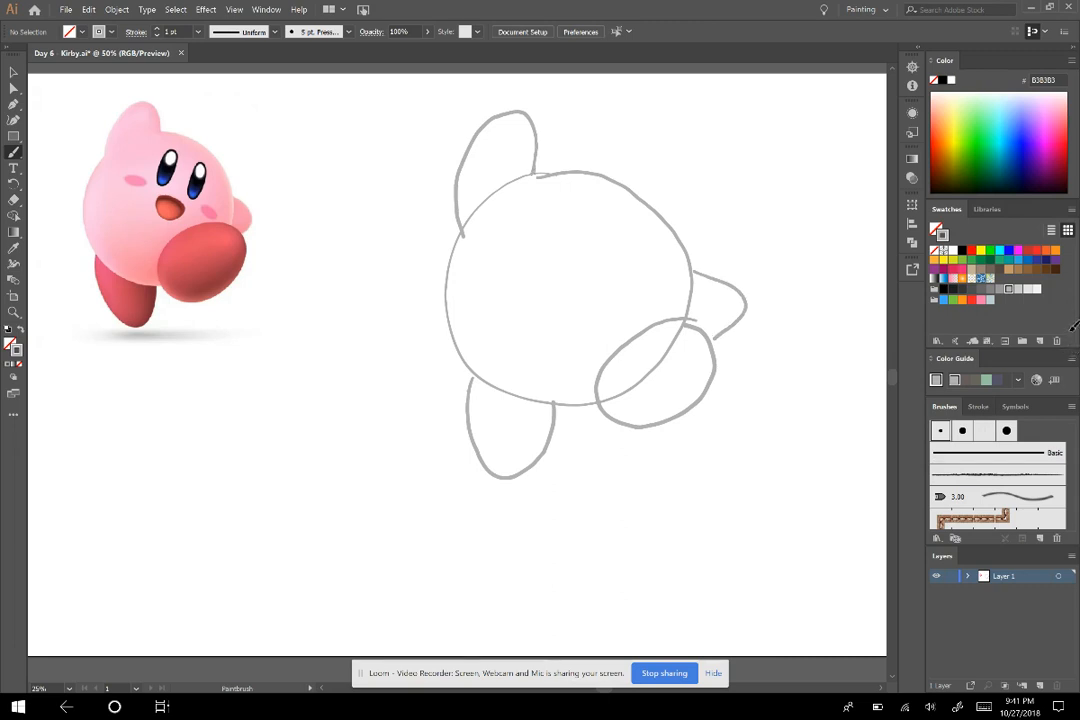
Step: Erase the raised arm and redraw it lower on the body, closing the gap left in the body outline
{"action": "mouse_move", "coordinate": [518, 137]}
{"action": "left_mouse_down"}
{"action": "mouse_move", "coordinate": [534, 157]}
{"action": "mouse_move", "coordinate": [472, 157]}
{"action": "mouse_move", "coordinate": [443, 246]}
{"action": "mouse_move", "coordinate": [450, 187]}
{"action": "mouse_move", "coordinate": [519, 156]}
{"action": "mouse_move", "coordinate": [531, 173]}
{"action": "left_mouse_up"}
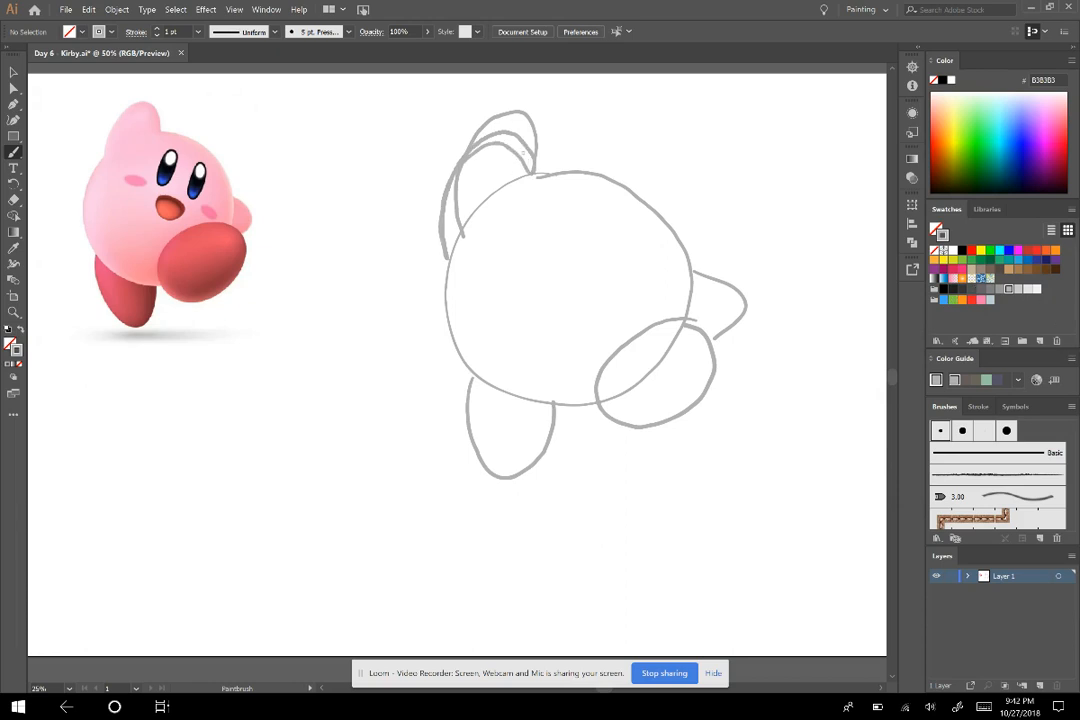
{"action": "left_click", "coordinate": [15, 200]}
{"action": "mouse_move", "coordinate": [471, 179]}
{"action": "left_mouse_down"}
{"action": "mouse_move", "coordinate": [495, 148]}
{"action": "mouse_move", "coordinate": [531, 148]}
{"action": "mouse_move", "coordinate": [512, 123]}
{"action": "mouse_move", "coordinate": [477, 142]}
{"action": "mouse_move", "coordinate": [454, 167]}
{"action": "mouse_move", "coordinate": [427, 241]}
{"action": "left_mouse_up"}
{"action": "key", "text": "b"}
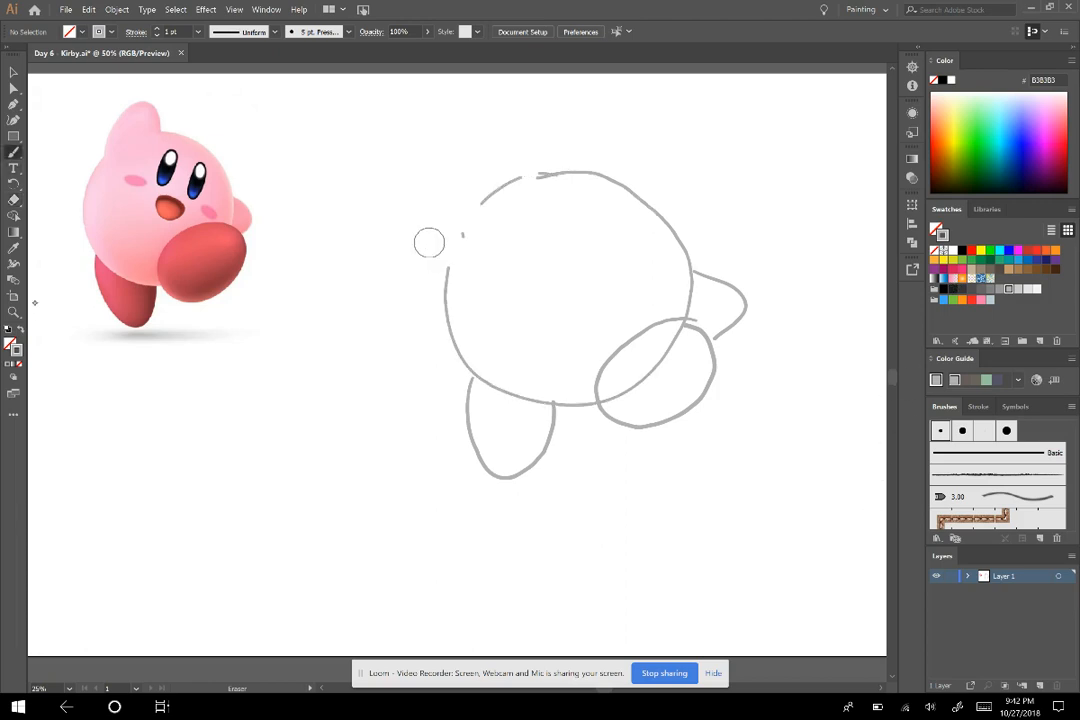
{"action": "left_click_drag", "start_coordinate": [453, 258], "coordinate": [487, 202]}
{"action": "mouse_move", "coordinate": [460, 160]}
{"action": "left_mouse_down"}
{"action": "mouse_move", "coordinate": [492, 158]}
{"action": "mouse_move", "coordinate": [500, 185]}
{"action": "mouse_move", "coordinate": [439, 198]}
{"action": "mouse_move", "coordinate": [448, 278]}
{"action": "left_mouse_up"}
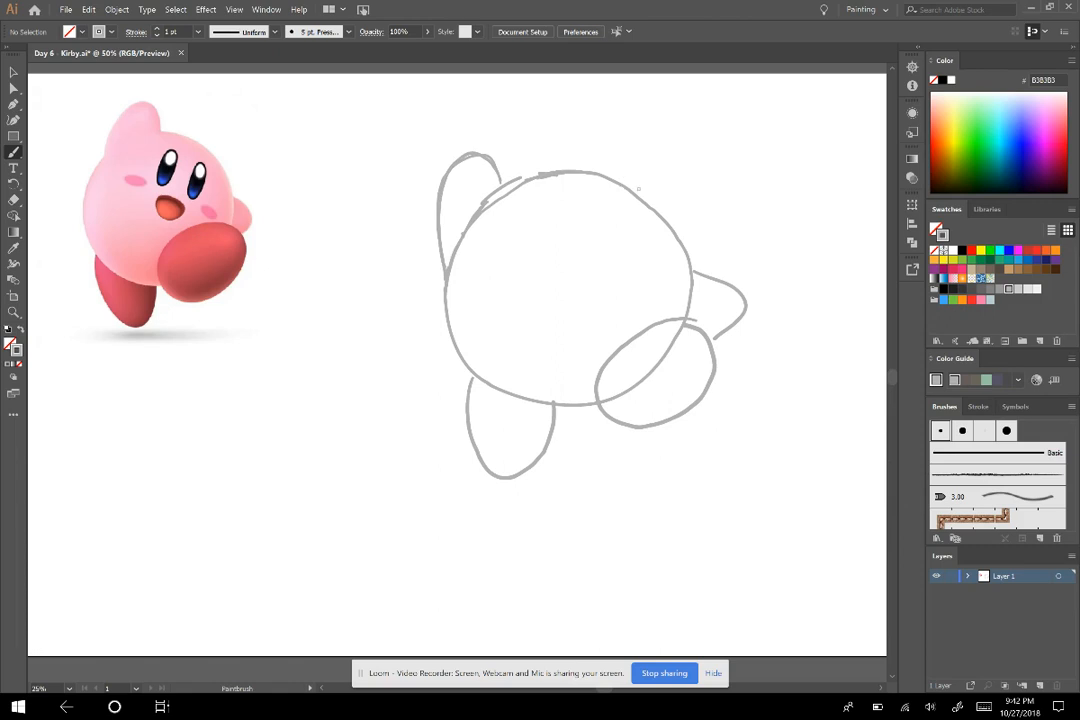
Step: Reinforce the round body outline and draw curved vertical and horizontal face guidelines crossing on the body
{"action": "mouse_move", "coordinate": [636, 188]}
{"action": "left_mouse_down"}
{"action": "mouse_move", "coordinate": [501, 183]}
{"action": "mouse_move", "coordinate": [467, 210]}
{"action": "mouse_move", "coordinate": [450, 250]}
{"action": "mouse_move", "coordinate": [445, 338]}
{"action": "left_mouse_up"}
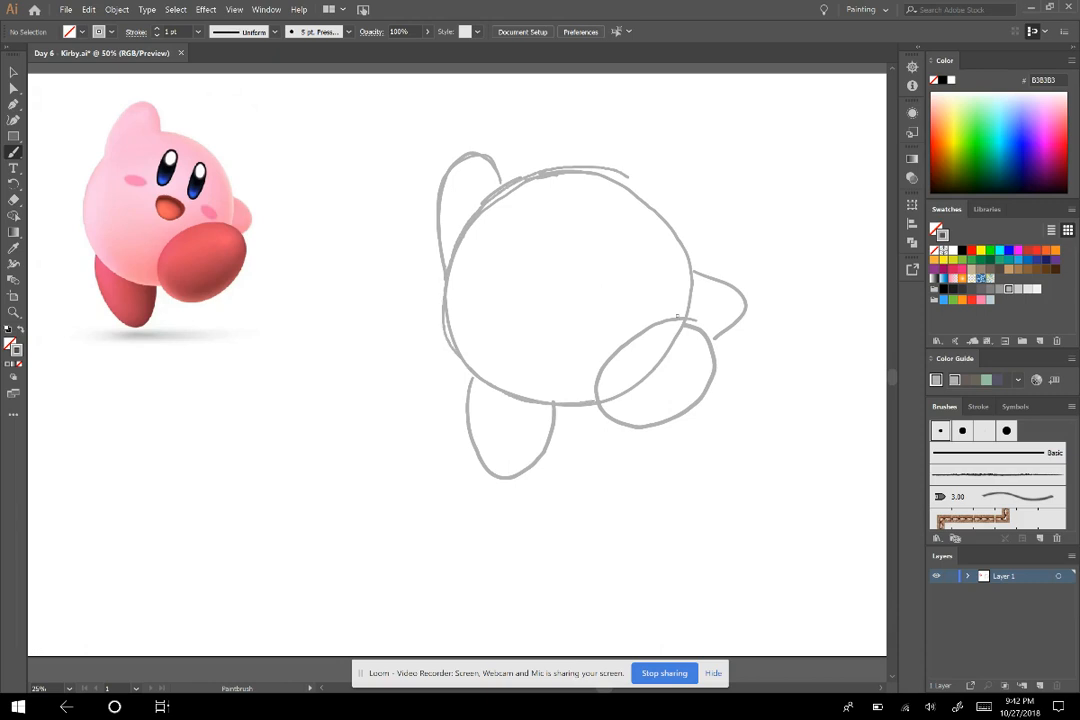
{"action": "mouse_move", "coordinate": [693, 271]}
{"action": "left_mouse_down"}
{"action": "mouse_move", "coordinate": [649, 191]}
{"action": "mouse_move", "coordinate": [580, 165]}
{"action": "mouse_move", "coordinate": [521, 177]}
{"action": "left_mouse_up"}
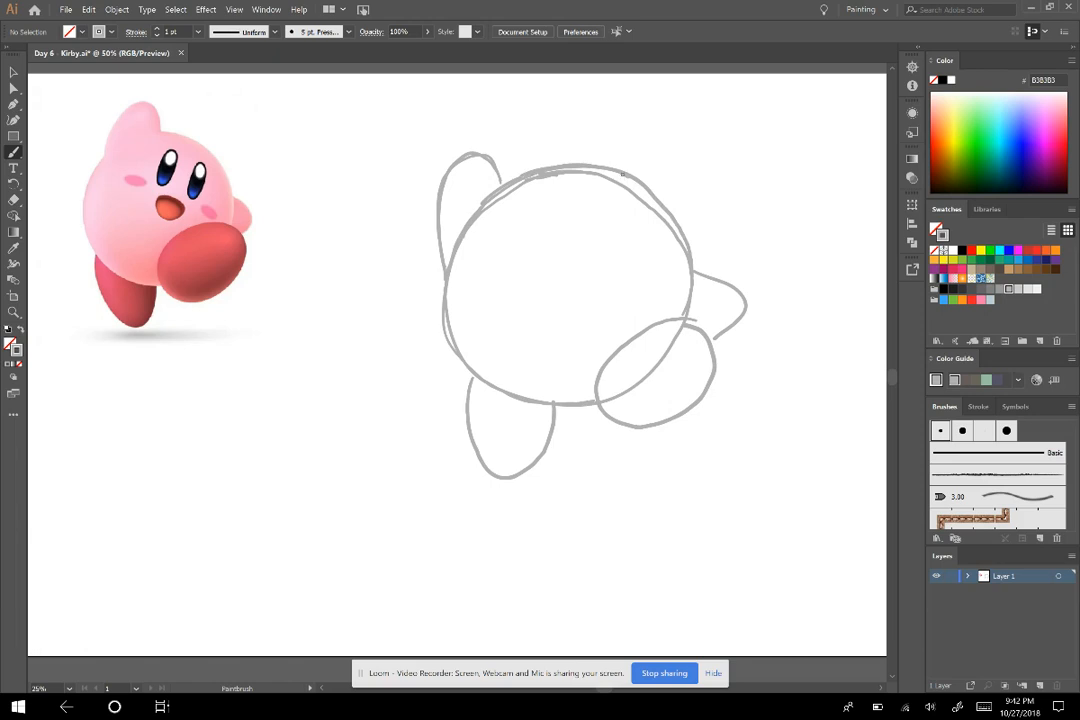
{"action": "left_click_drag", "start_coordinate": [626, 180], "coordinate": [514, 394]}
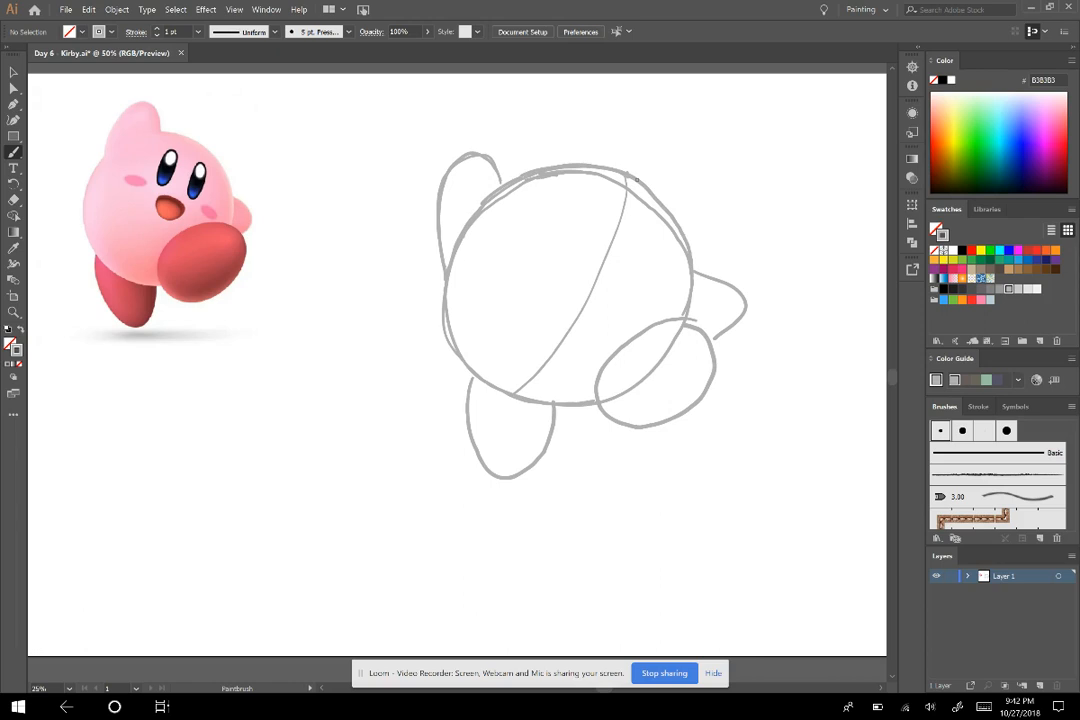
{"action": "mouse_move", "coordinate": [445, 249]}
{"action": "left_mouse_down"}
{"action": "mouse_move", "coordinate": [541, 243]}
{"action": "mouse_move", "coordinate": [638, 290]}
{"action": "mouse_move", "coordinate": [688, 333]}
{"action": "left_mouse_up"}
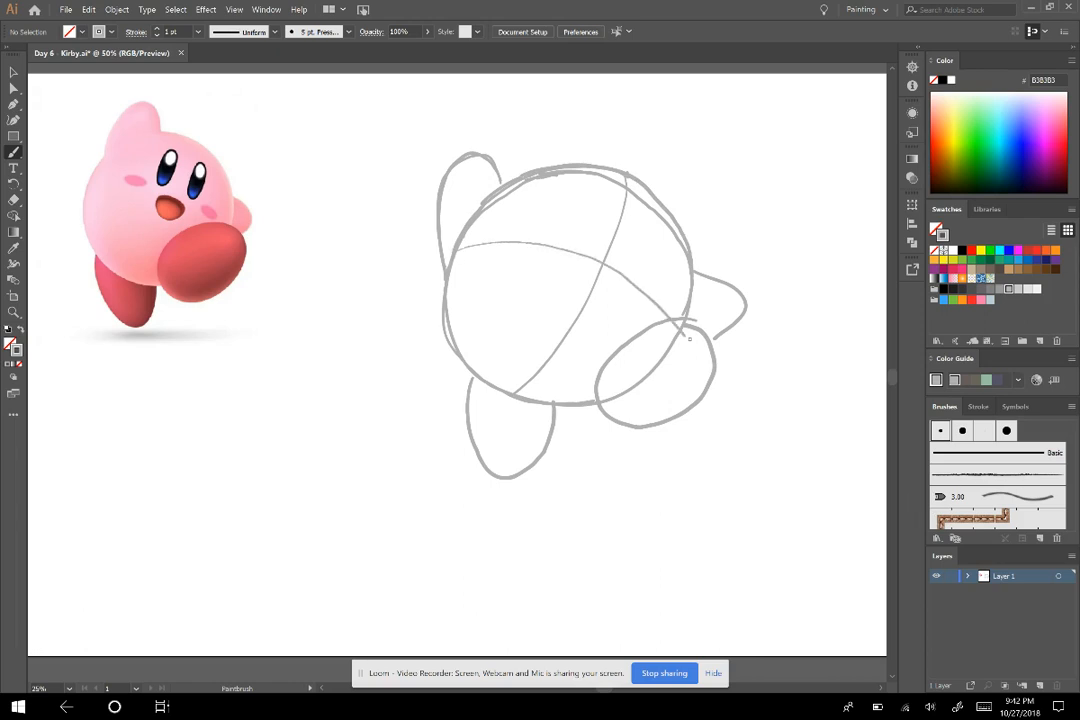
{"action": "mouse_move", "coordinate": [455, 242]}
{"action": "left_mouse_down"}
{"action": "mouse_move", "coordinate": [585, 247]}
{"action": "mouse_move", "coordinate": [680, 297]}
{"action": "left_mouse_up"}
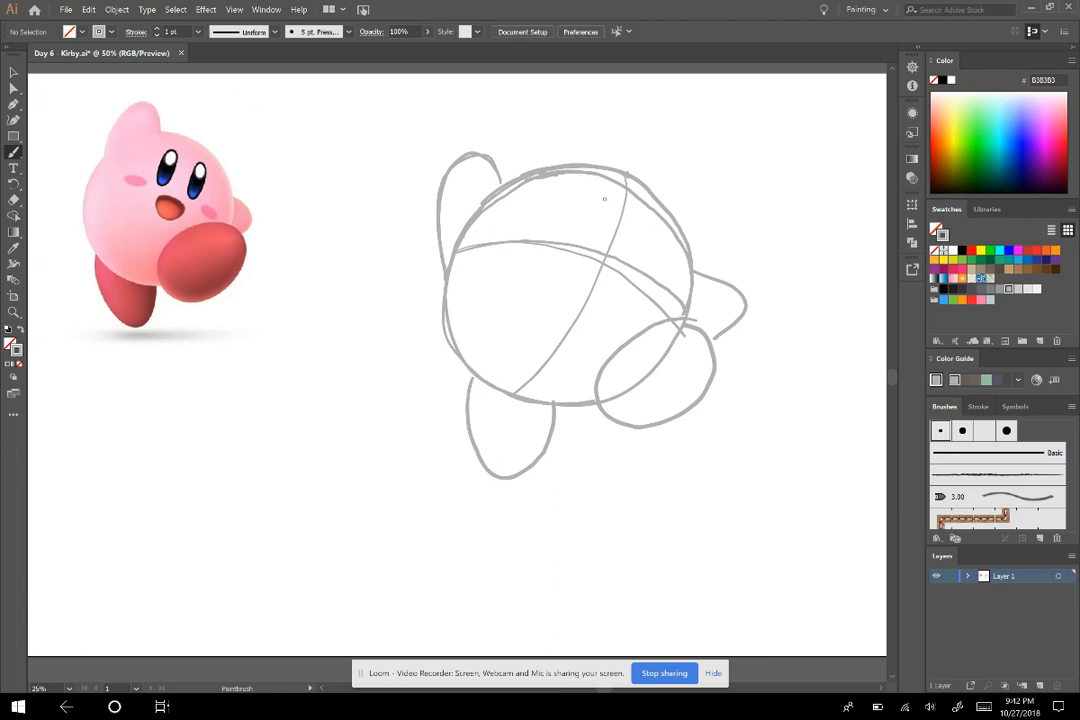
Step: Sketch two tilted oval eyes on either side of the vertical guideline, with a highlight shape inside each
{"action": "mouse_move", "coordinate": [603, 188]}
{"action": "left_mouse_down"}
{"action": "mouse_move", "coordinate": [575, 197]}
{"action": "mouse_move", "coordinate": [568, 235]}
{"action": "mouse_move", "coordinate": [595, 229]}
{"action": "mouse_move", "coordinate": [611, 193]}
{"action": "mouse_move", "coordinate": [579, 199]}
{"action": "mouse_move", "coordinate": [580, 241]}
{"action": "left_mouse_up"}
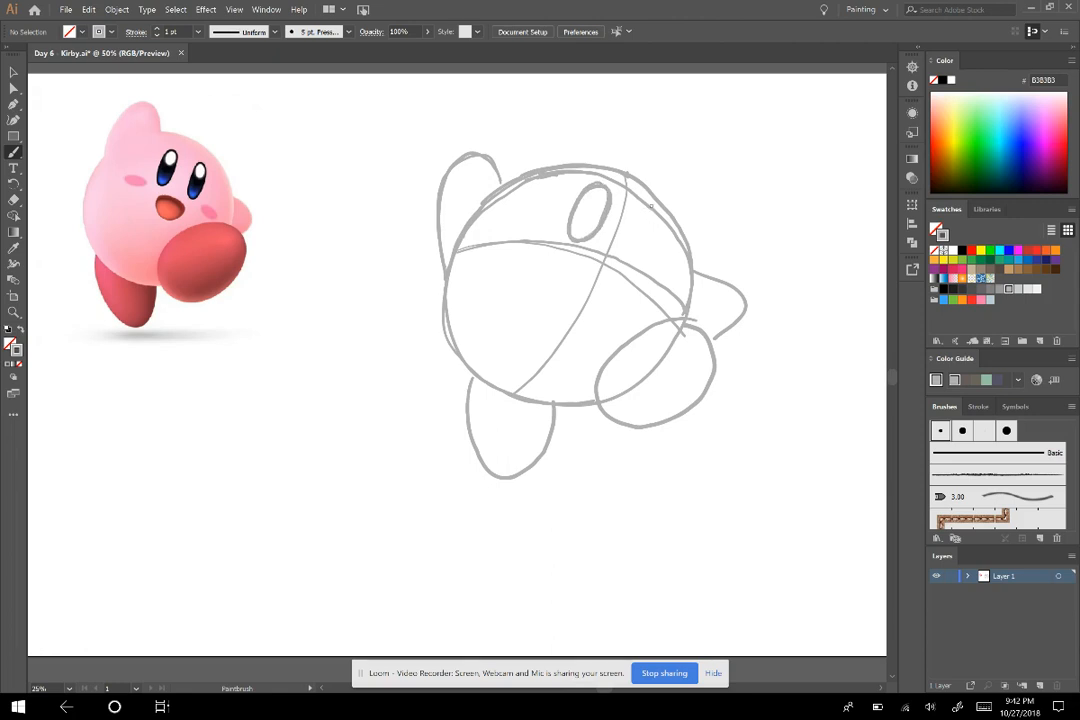
{"action": "mouse_move", "coordinate": [641, 205]}
{"action": "left_mouse_down"}
{"action": "mouse_move", "coordinate": [631, 257]}
{"action": "mouse_move", "coordinate": [660, 217]}
{"action": "mouse_move", "coordinate": [634, 215]}
{"action": "mouse_move", "coordinate": [633, 261]}
{"action": "left_mouse_up"}
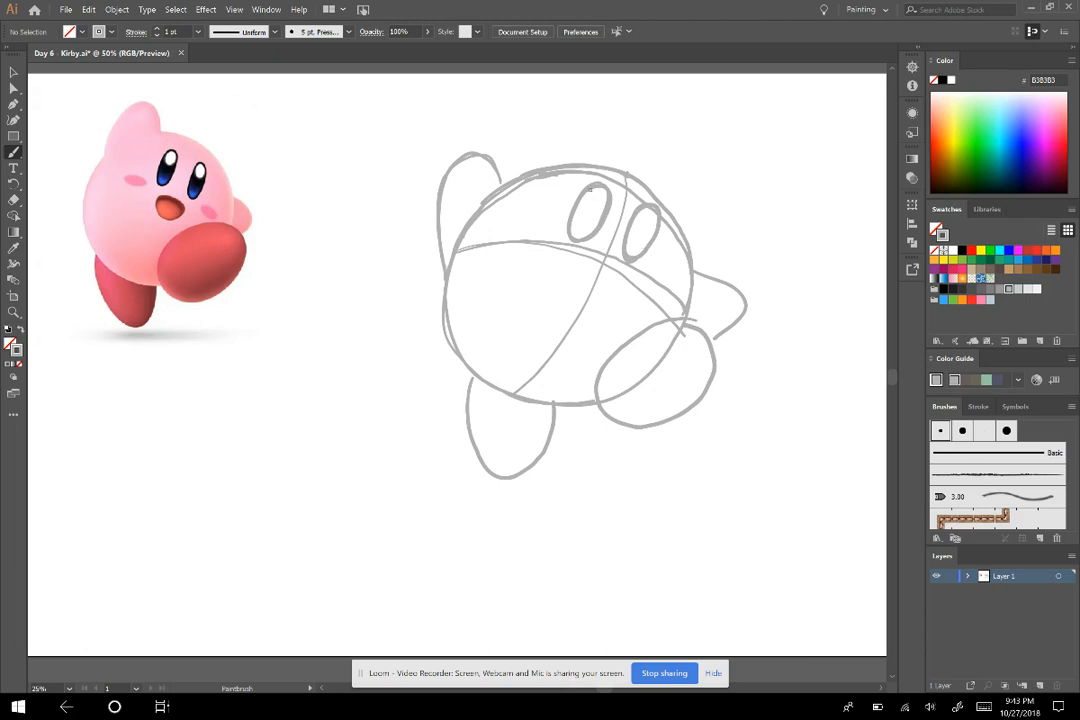
{"action": "mouse_move", "coordinate": [598, 189]}
{"action": "left_mouse_down"}
{"action": "mouse_move", "coordinate": [589, 203]}
{"action": "mouse_move", "coordinate": [655, 228]}
{"action": "left_mouse_up"}
Step: Sketch a flat oval blush mark on each cheek and an open mouth with an inner line between them
{"action": "mouse_move", "coordinate": [545, 233]}
{"action": "left_mouse_down"}
{"action": "mouse_move", "coordinate": [512, 241]}
{"action": "mouse_move", "coordinate": [535, 232]}
{"action": "left_mouse_up"}
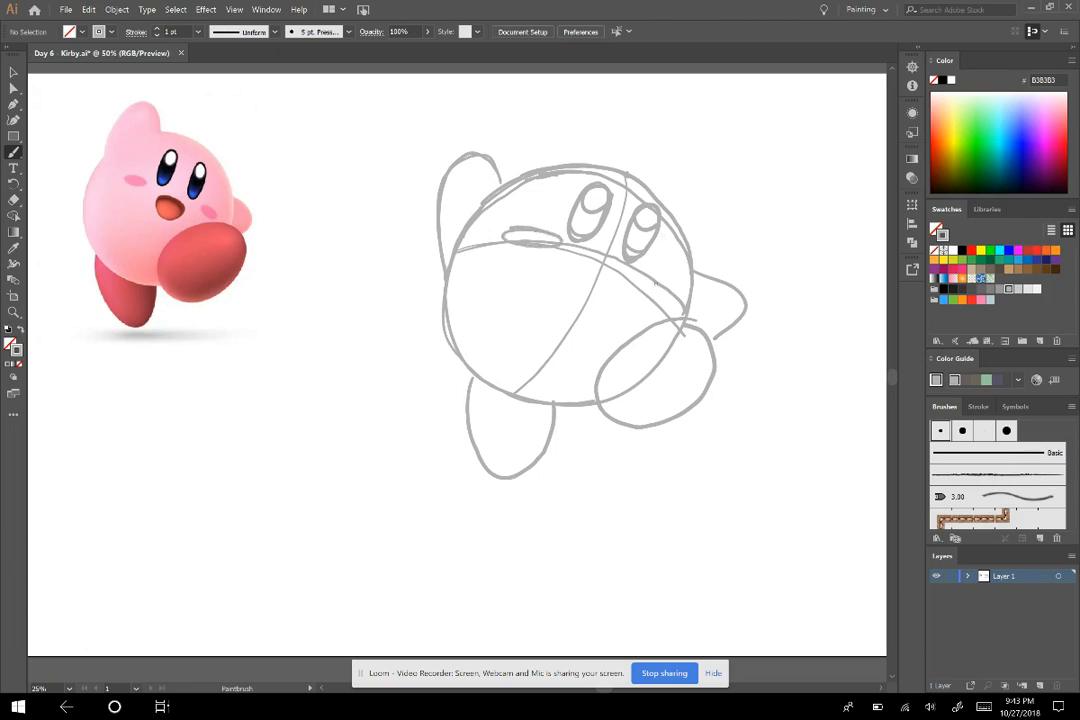
{"action": "mouse_move", "coordinate": [678, 294]}
{"action": "left_mouse_down"}
{"action": "mouse_move", "coordinate": [636, 281]}
{"action": "mouse_move", "coordinate": [684, 292]}
{"action": "left_mouse_up"}
{"action": "left_click_drag", "start_coordinate": [560, 270], "coordinate": [620, 293]}
{"action": "mouse_move", "coordinate": [560, 272]}
{"action": "left_mouse_down"}
{"action": "mouse_move", "coordinate": [592, 310]}
{"action": "mouse_move", "coordinate": [616, 291]}
{"action": "left_mouse_up"}
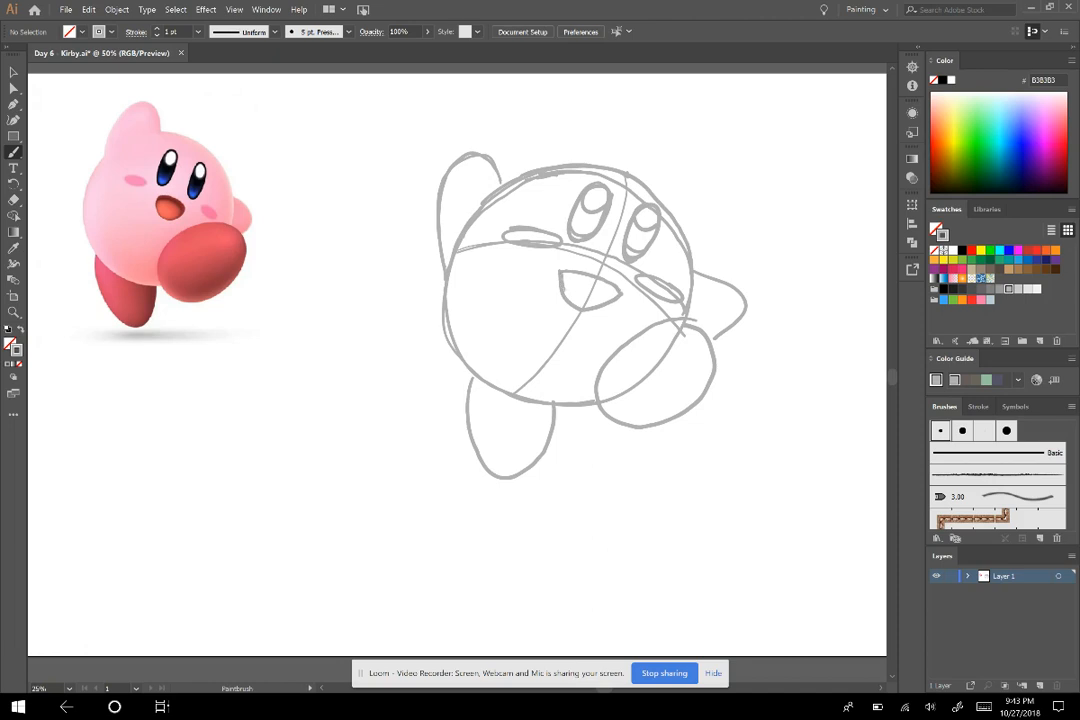
{"action": "left_click_drag", "start_coordinate": [562, 282], "coordinate": [623, 297]}
{"action": "left_click_drag", "start_coordinate": [563, 276], "coordinate": [595, 283]}
Step: Reinforce the raised arm's outline and redraw the opposite arm slightly smaller, erasing its earlier strokes
{"action": "left_click_drag", "start_coordinate": [459, 156], "coordinate": [506, 179]}
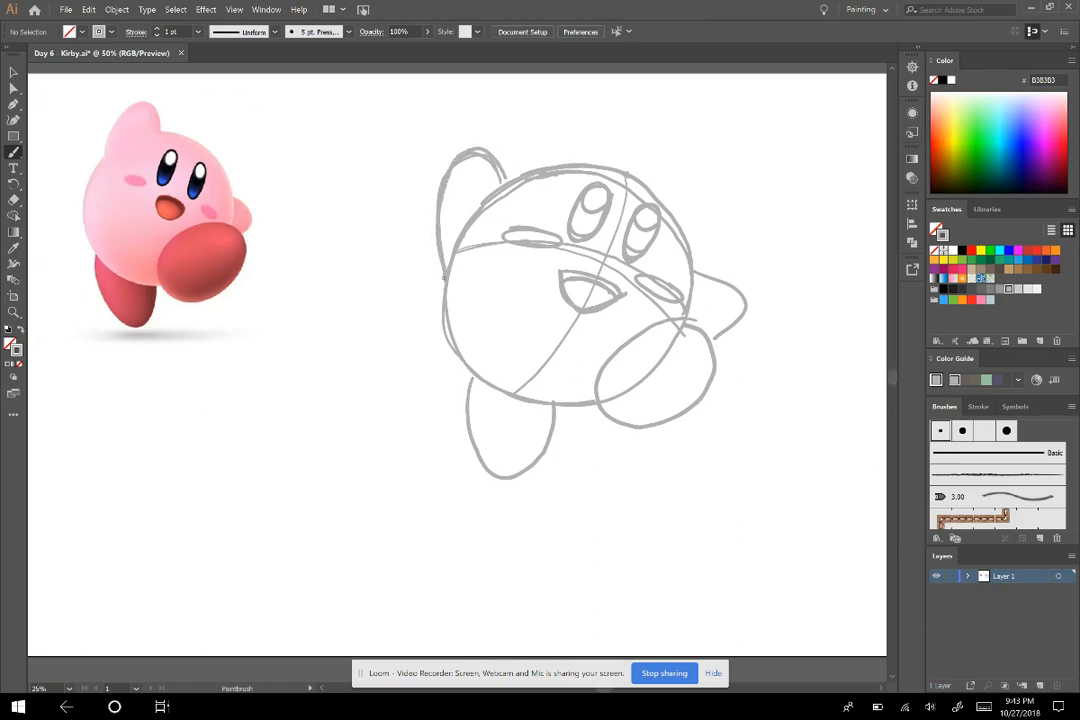
{"action": "mouse_move", "coordinate": [690, 267]}
{"action": "left_mouse_down"}
{"action": "mouse_move", "coordinate": [745, 314]}
{"action": "mouse_move", "coordinate": [709, 341]}
{"action": "mouse_move", "coordinate": [737, 302]}
{"action": "mouse_move", "coordinate": [711, 279]}
{"action": "left_mouse_up"}
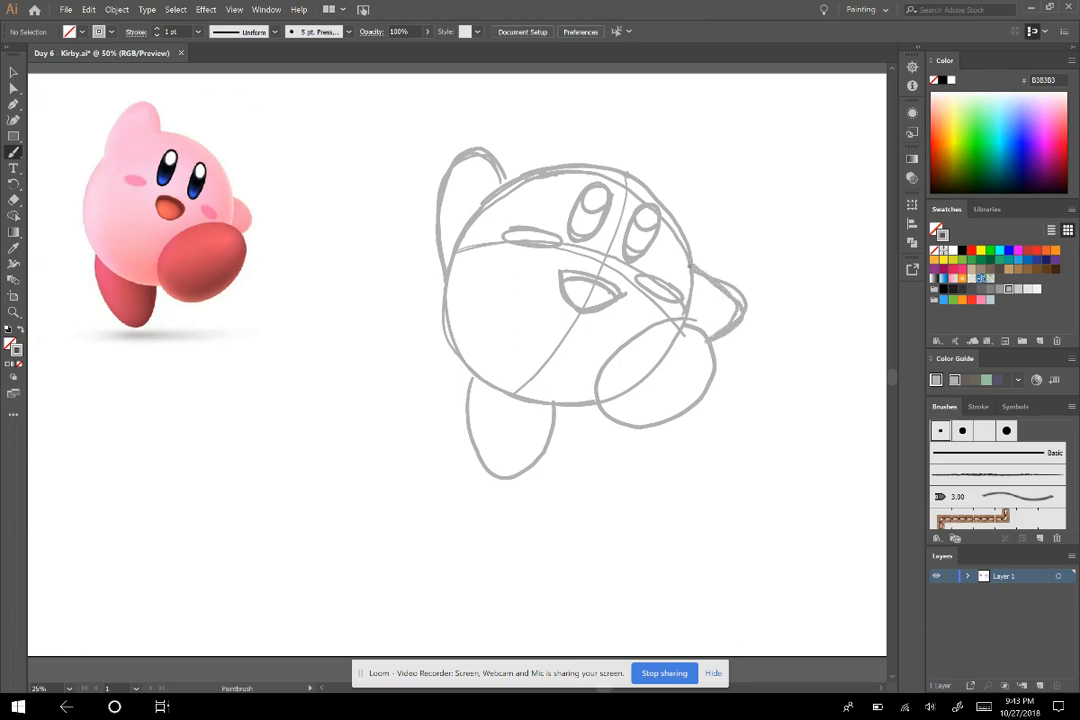
{"action": "left_click", "coordinate": [13, 199]}
{"action": "mouse_move", "coordinate": [713, 277]}
{"action": "left_mouse_down"}
{"action": "mouse_move", "coordinate": [735, 294]}
{"action": "mouse_move", "coordinate": [730, 330]}
{"action": "left_mouse_up"}
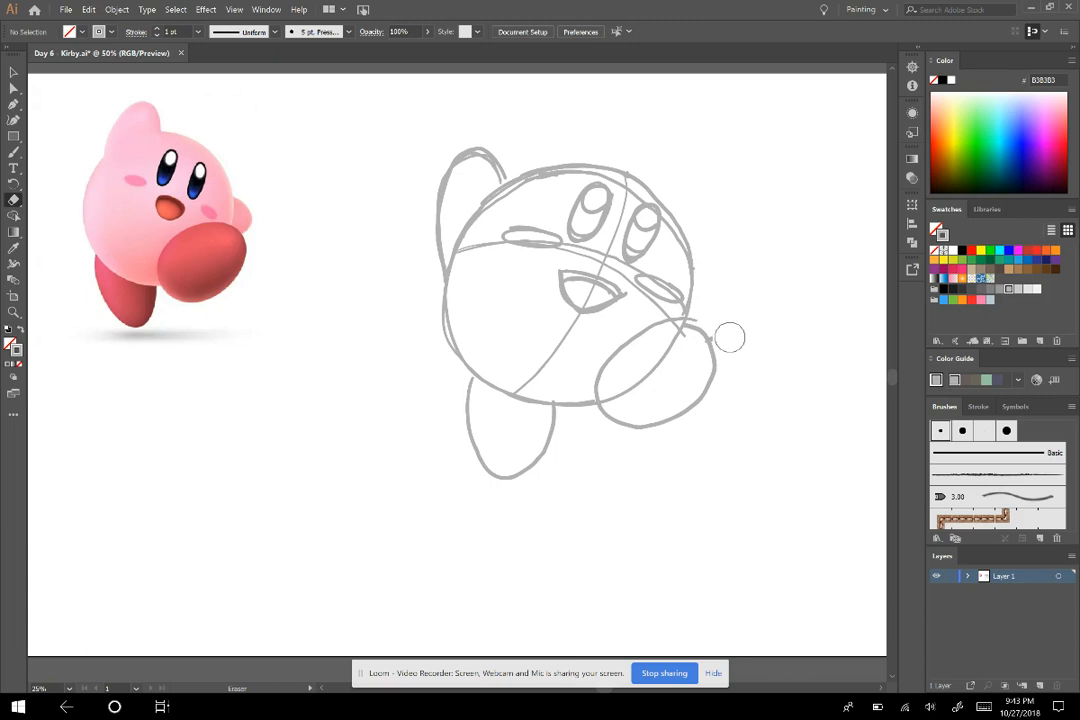
{"action": "left_click", "coordinate": [13, 152]}
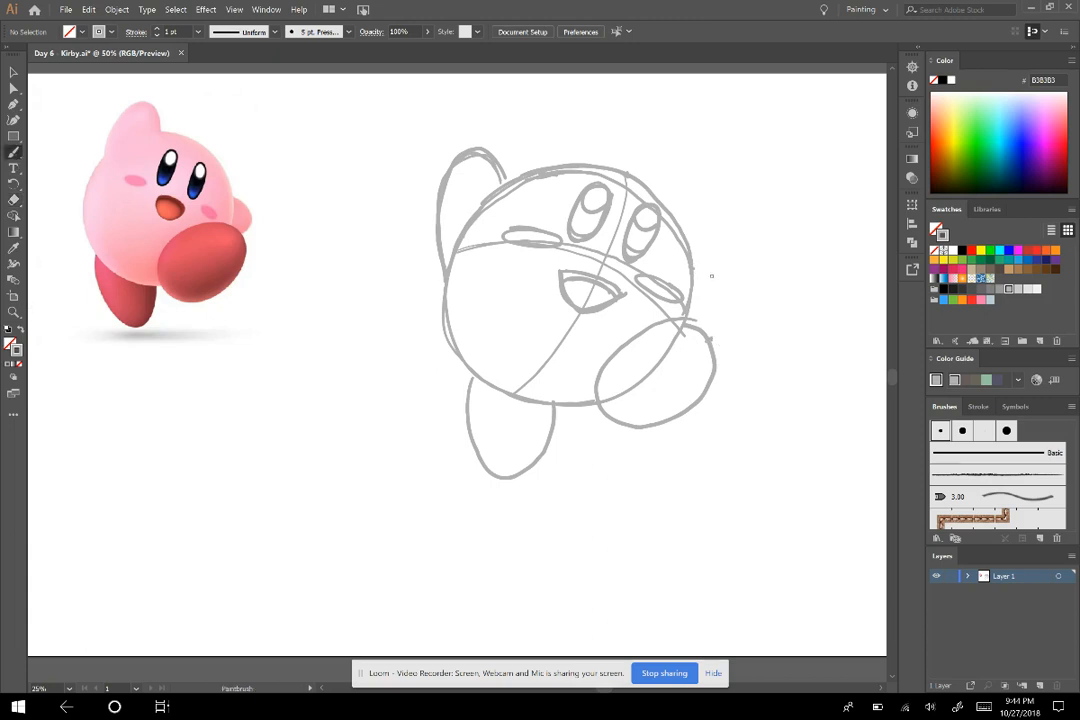
{"action": "mouse_move", "coordinate": [693, 270]}
{"action": "left_mouse_down"}
{"action": "mouse_move", "coordinate": [742, 306]}
{"action": "mouse_move", "coordinate": [743, 322]}
{"action": "mouse_move", "coordinate": [713, 338]}
{"action": "mouse_move", "coordinate": [746, 307]}
{"action": "mouse_move", "coordinate": [711, 273]}
{"action": "left_mouse_up"}
{"action": "left_click", "coordinate": [13, 200]}
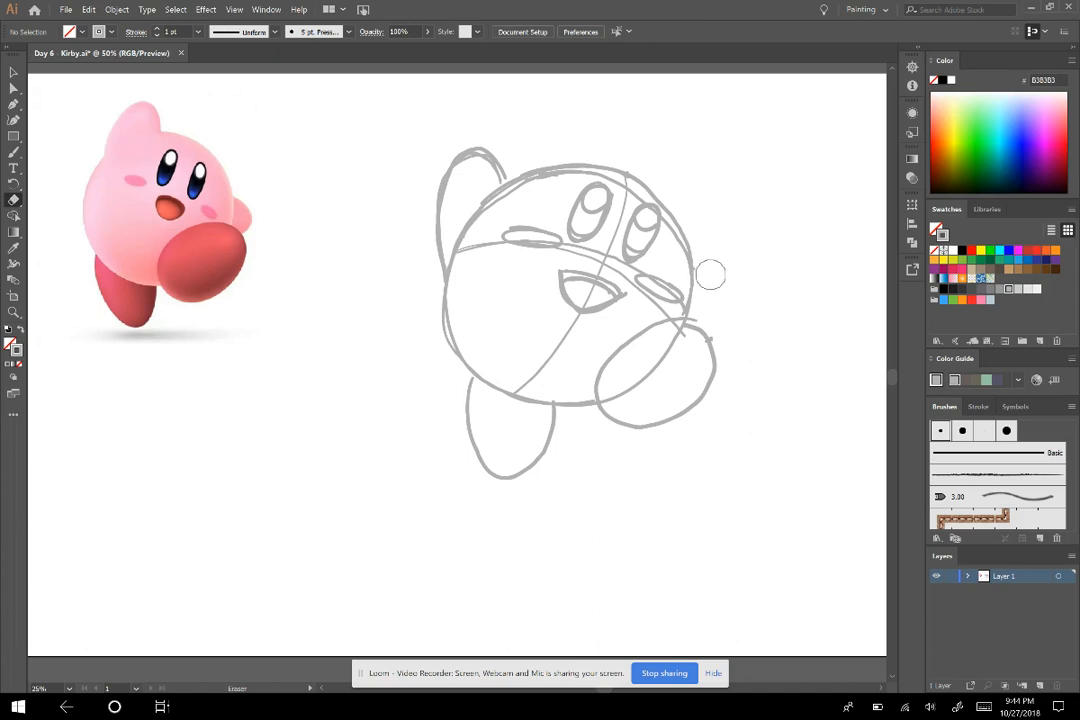
{"action": "left_click", "coordinate": [13, 152]}
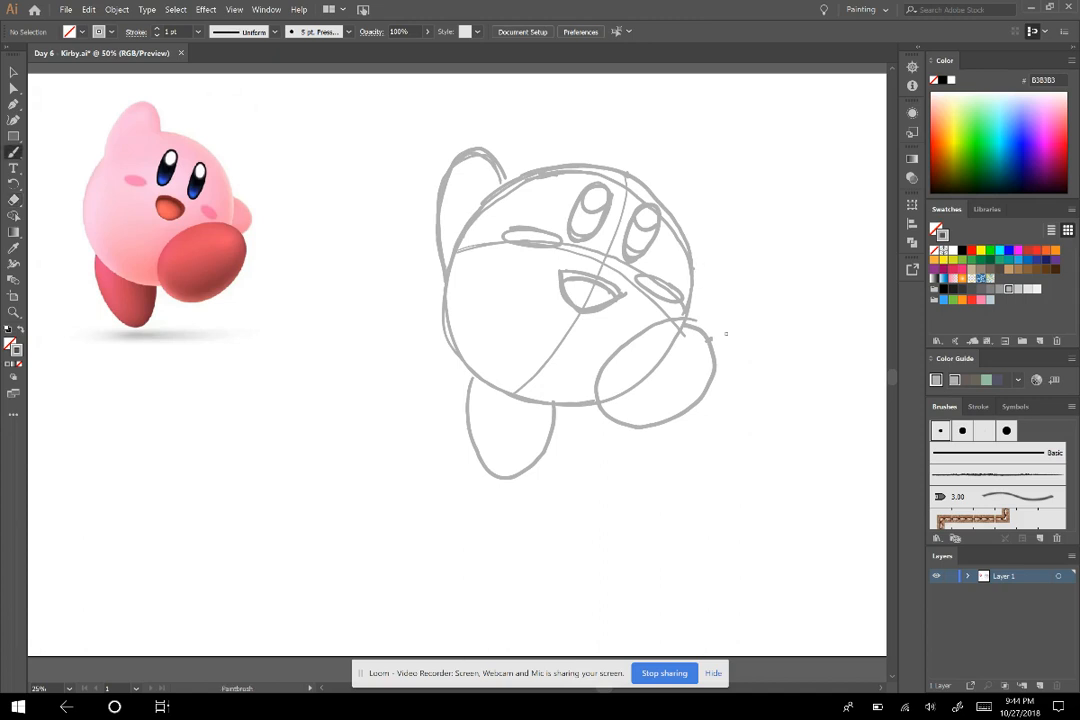
{"action": "left_click_drag", "start_coordinate": [700, 270], "coordinate": [708, 328]}
{"action": "left_click_drag", "start_coordinate": [700, 268], "coordinate": [728, 288]}
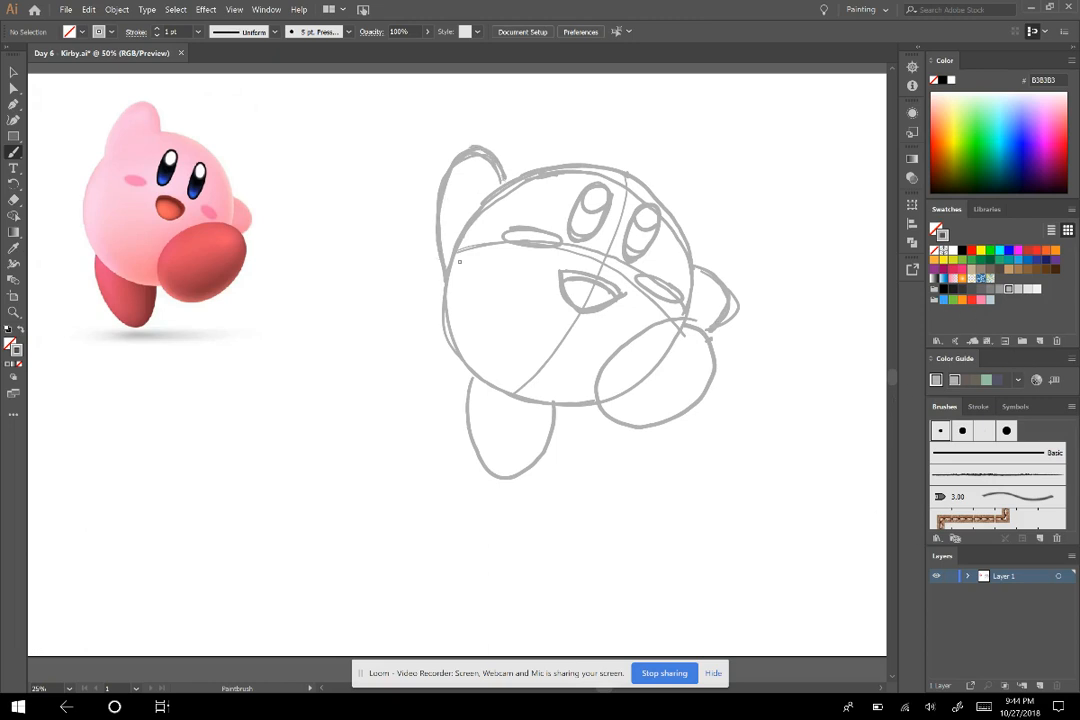
Step: Go over the outlines of both feet and the body with extra gray strokes, adding an inner contour line to each foot
{"action": "mouse_move", "coordinate": [467, 368]}
{"action": "left_mouse_down"}
{"action": "mouse_move", "coordinate": [472, 430]}
{"action": "mouse_move", "coordinate": [490, 466]}
{"action": "left_mouse_up"}
{"action": "mouse_move", "coordinate": [545, 416]}
{"action": "left_mouse_down"}
{"action": "mouse_move", "coordinate": [542, 458]}
{"action": "mouse_move", "coordinate": [487, 461]}
{"action": "mouse_move", "coordinate": [463, 374]}
{"action": "mouse_move", "coordinate": [488, 470]}
{"action": "mouse_move", "coordinate": [537, 428]}
{"action": "left_mouse_up"}
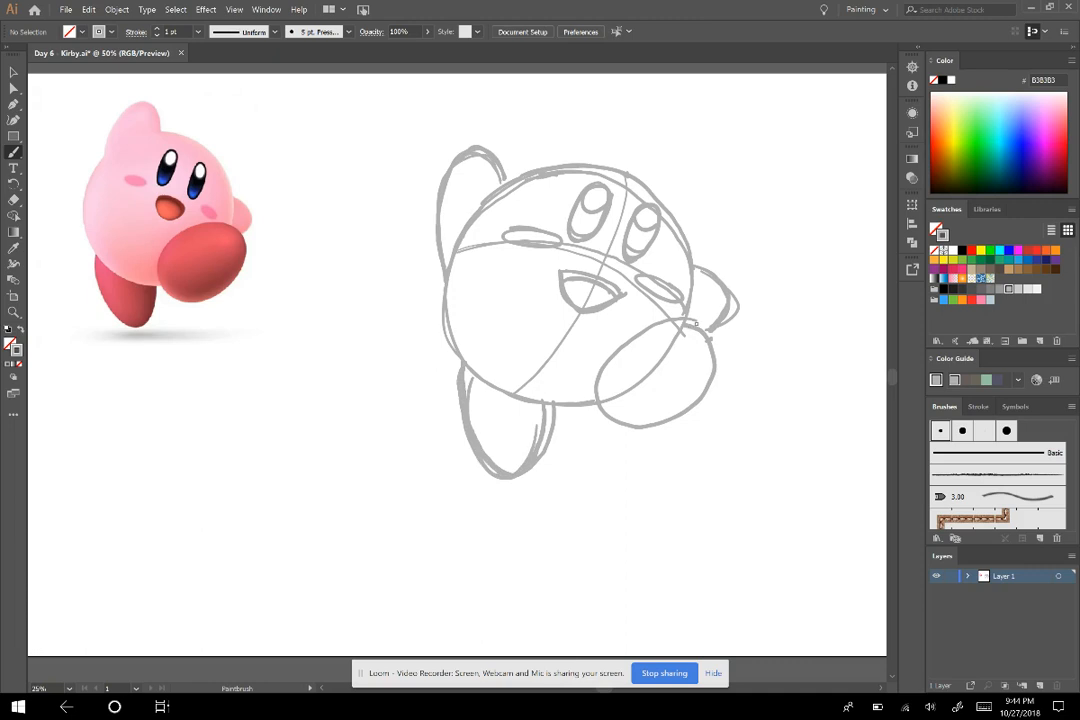
{"action": "mouse_move", "coordinate": [693, 321]}
{"action": "left_mouse_down"}
{"action": "mouse_move", "coordinate": [609, 355]}
{"action": "mouse_move", "coordinate": [605, 421]}
{"action": "mouse_move", "coordinate": [688, 408]}
{"action": "mouse_move", "coordinate": [711, 346]}
{"action": "mouse_move", "coordinate": [645, 328]}
{"action": "mouse_move", "coordinate": [599, 417]}
{"action": "mouse_move", "coordinate": [688, 378]}
{"action": "mouse_move", "coordinate": [661, 413]}
{"action": "left_mouse_up"}
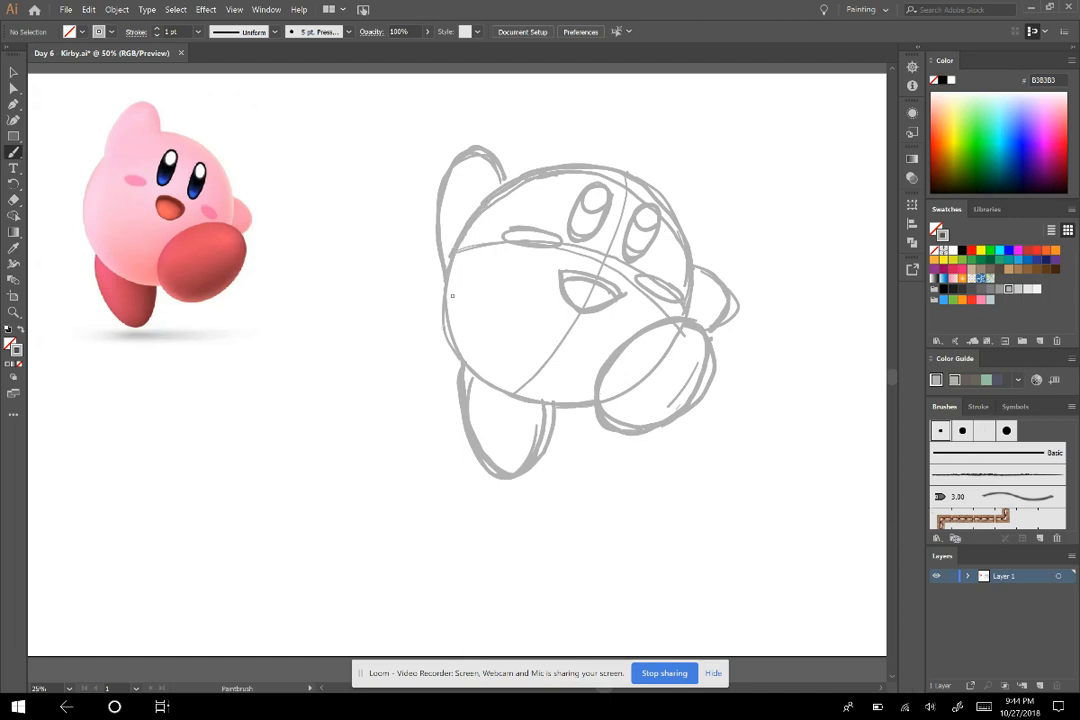
{"action": "left_click_drag", "start_coordinate": [549, 159], "coordinate": [580, 201]}
{"action": "left_click_drag", "start_coordinate": [363, 488], "coordinate": [403, 446]}
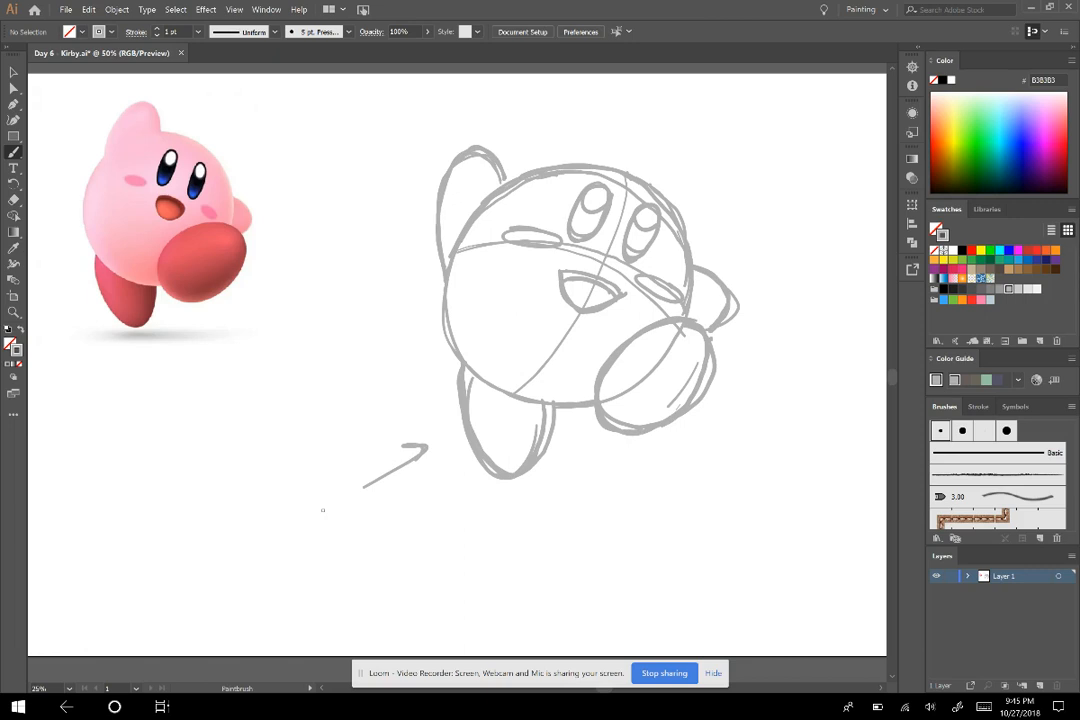
{"action": "key", "text": "shift+e"}
{"action": "left_click_drag", "start_coordinate": [363, 488], "coordinate": [405, 453]}
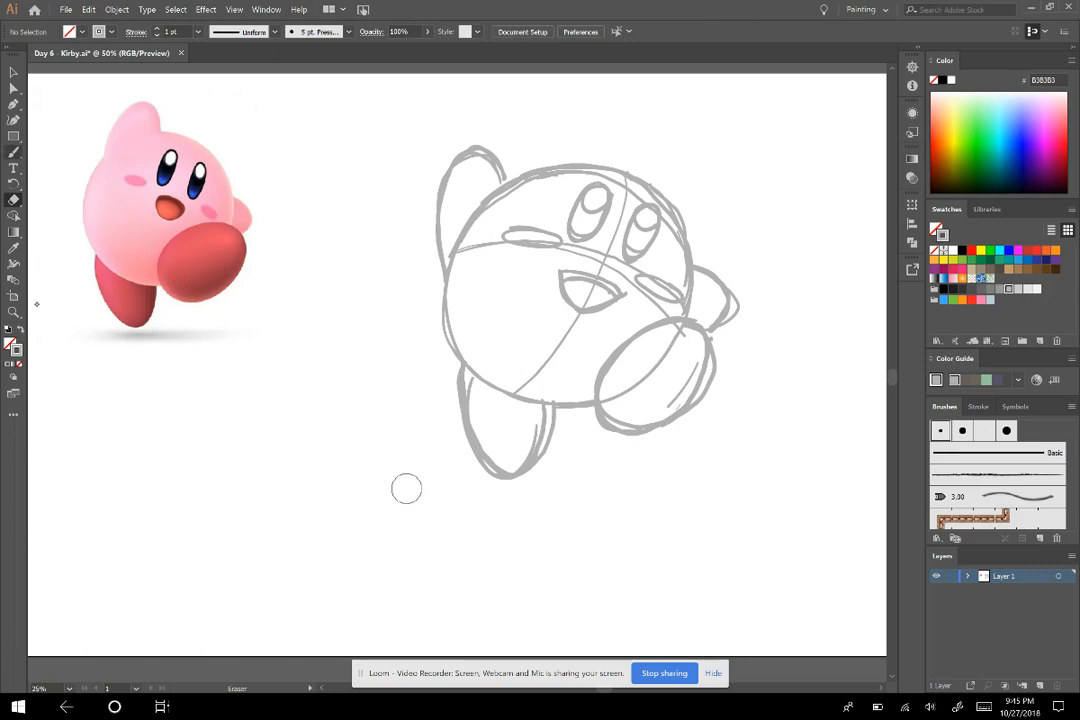
Step: Set the brush stroke to black (000000) and ink the body's left edge from the raised arm down to the standing foot
{"action": "left_click", "coordinate": [13, 152]}
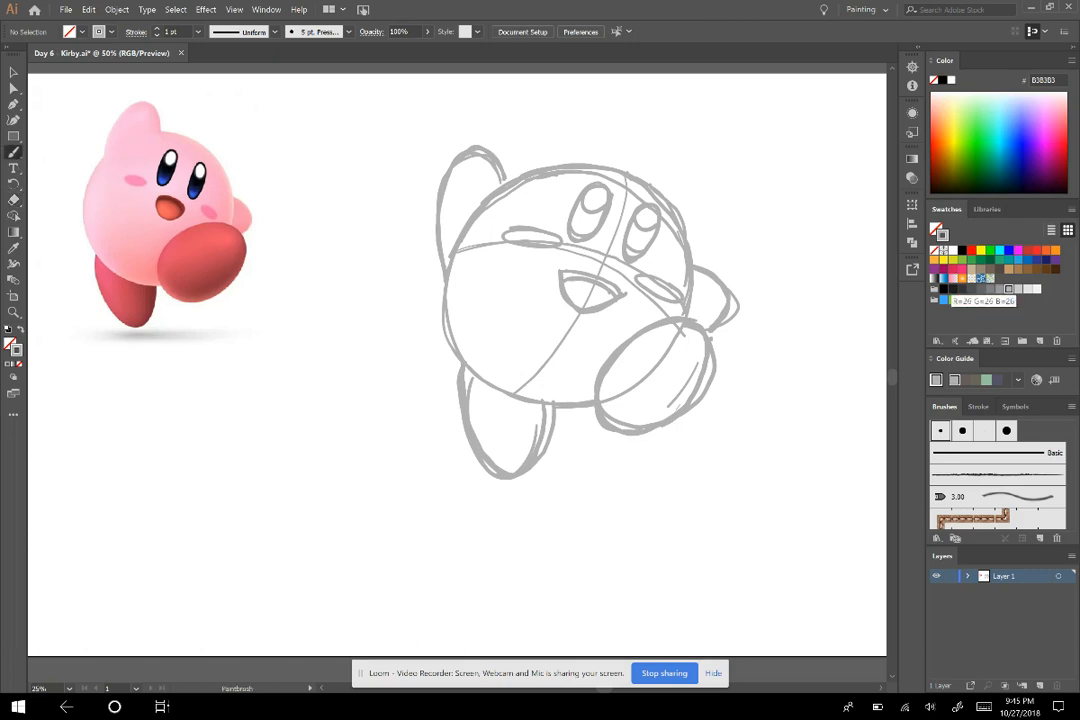
{"action": "left_click", "coordinate": [940, 289]}
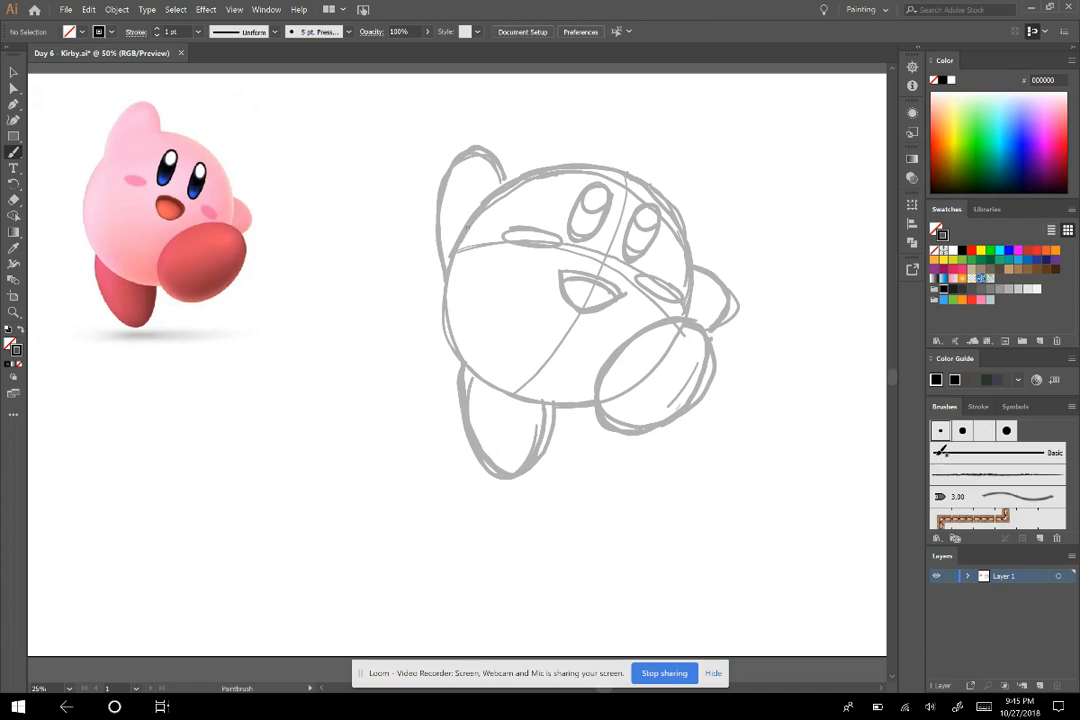
{"action": "mouse_move", "coordinate": [464, 231]}
{"action": "left_mouse_down"}
{"action": "mouse_move", "coordinate": [445, 328]}
{"action": "mouse_move", "coordinate": [478, 373]}
{"action": "left_mouse_up"}
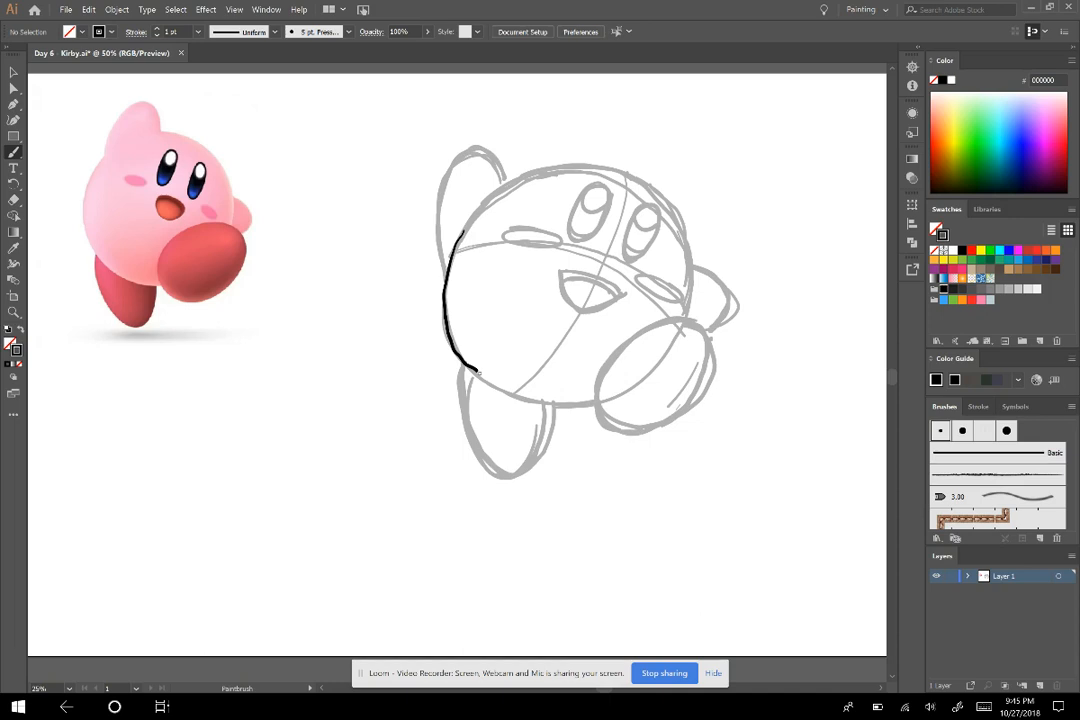
{"action": "key", "text": "ctrl+z"}
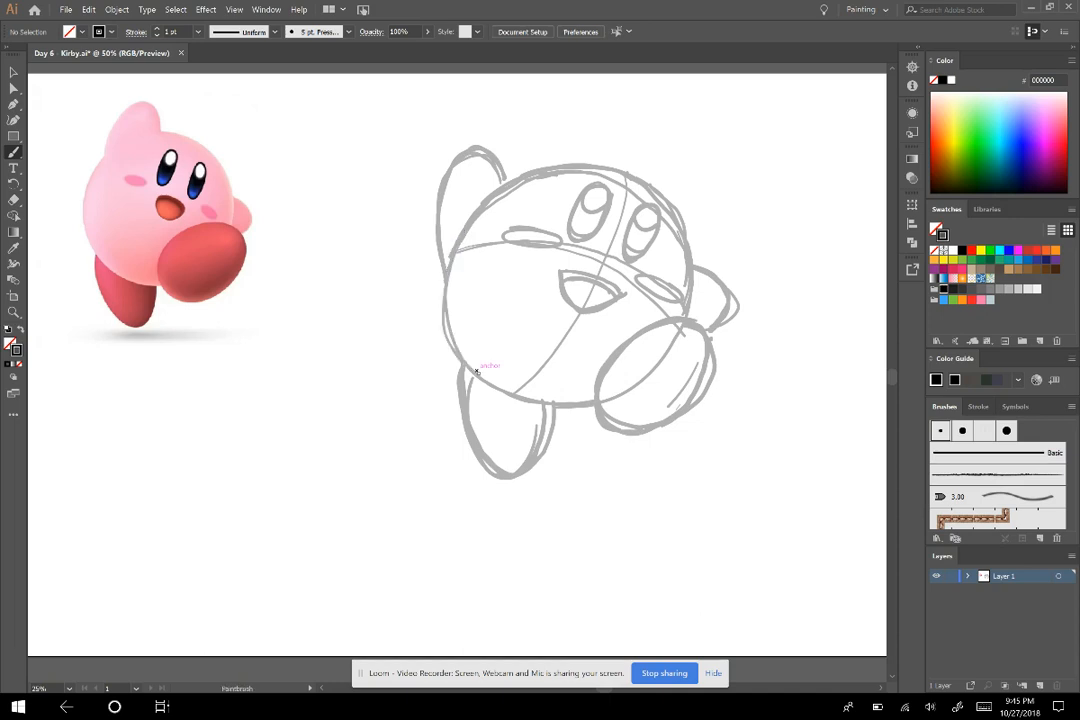
{"action": "mouse_move", "coordinate": [456, 245]}
{"action": "left_mouse_down"}
{"action": "mouse_move", "coordinate": [447, 330]}
{"action": "mouse_move", "coordinate": [478, 377]}
{"action": "left_mouse_up"}
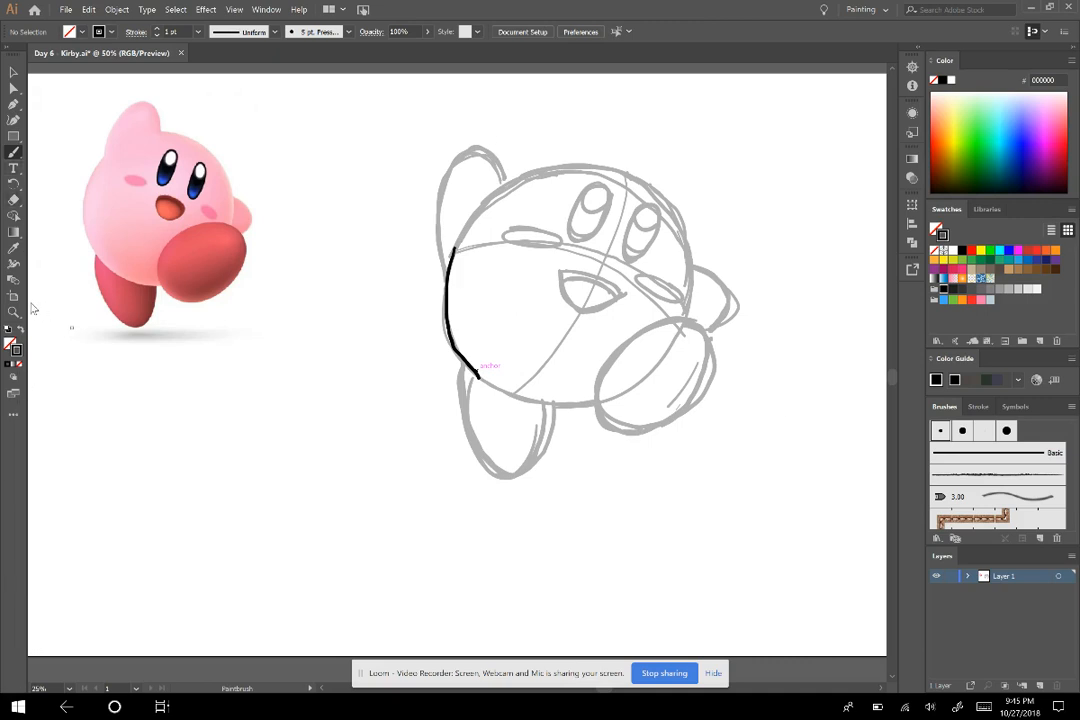
{"action": "key", "text": "Return"}
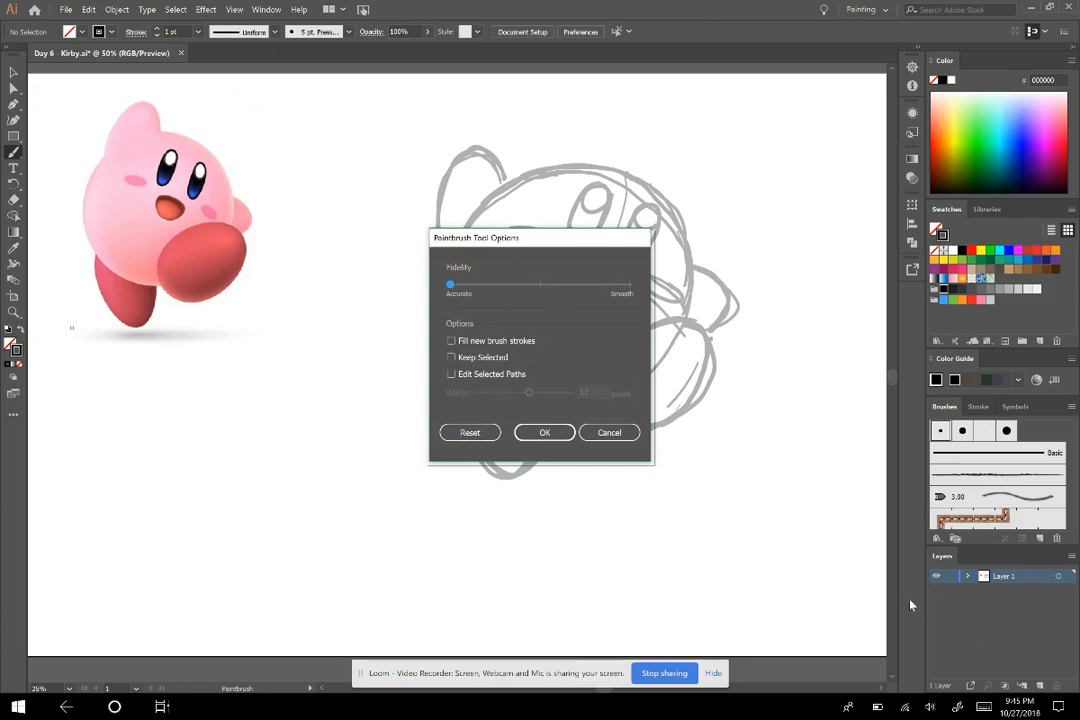
{"action": "key", "text": "Return"}
{"action": "left_click_drag", "start_coordinate": [455, 248], "coordinate": [478, 374]}
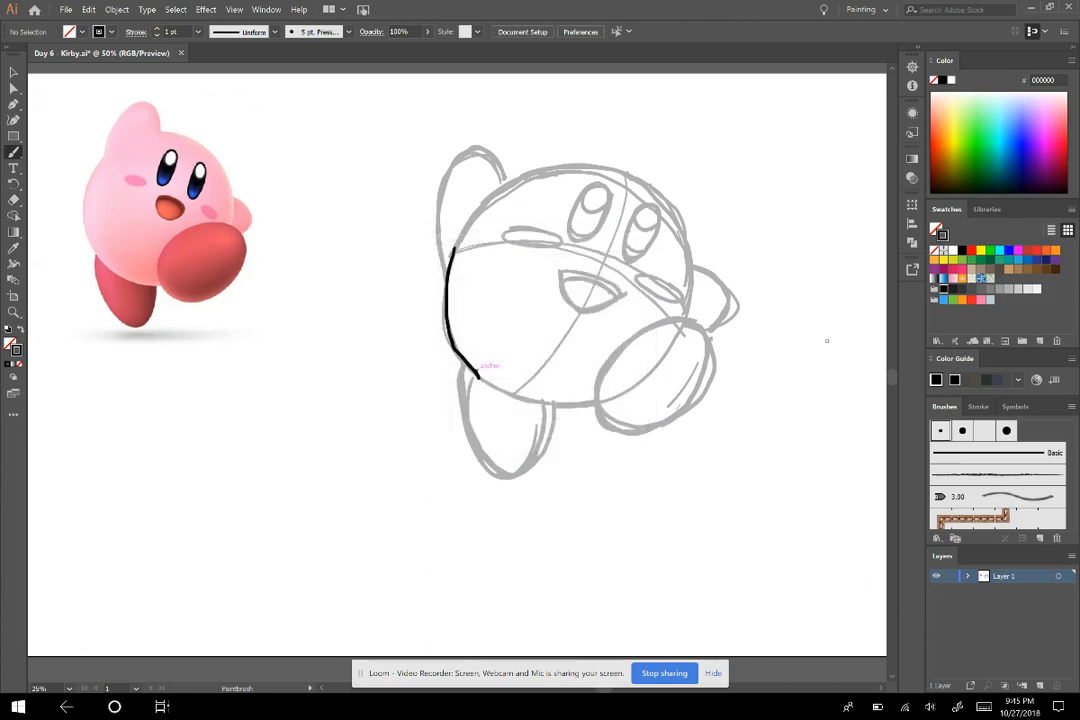
Step: Ink the rest of the body's outline in black with the 5 pt pressure brush, over the head and along the underside
{"action": "double_click", "coordinate": [940, 431]}
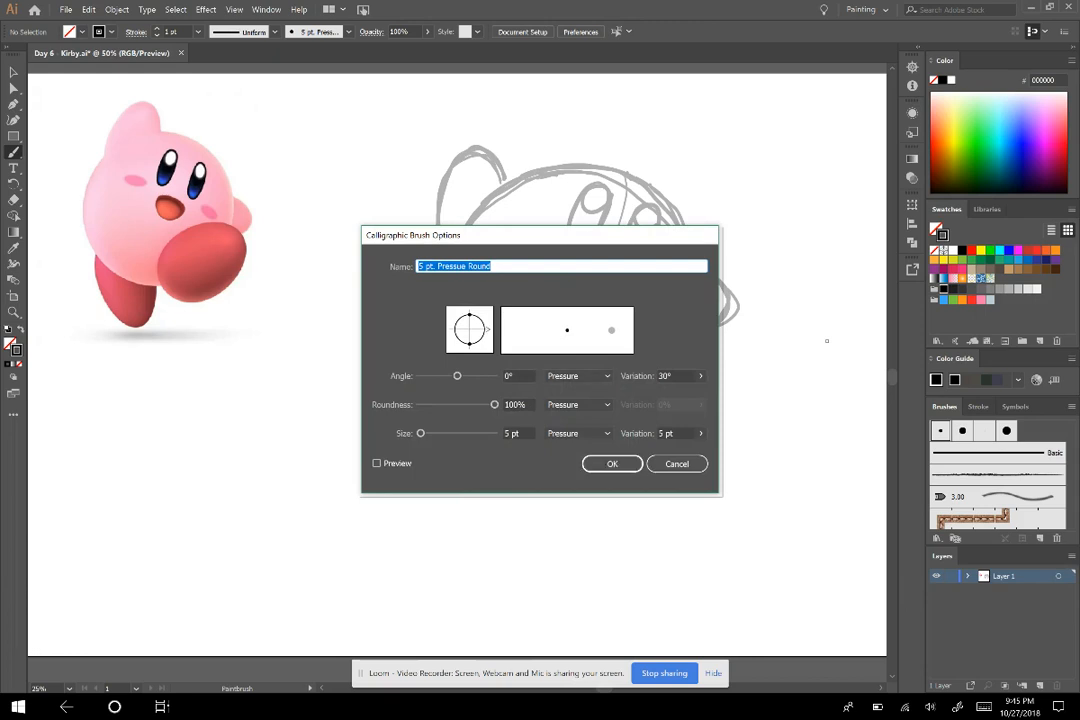
{"action": "key", "text": "Return"}
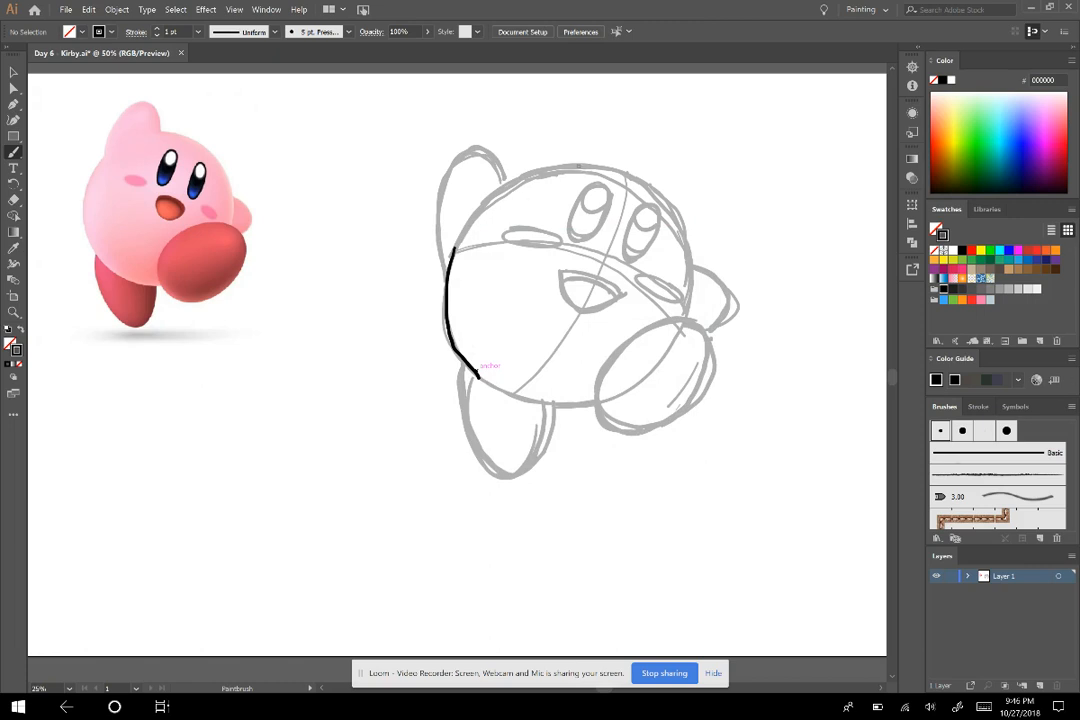
{"action": "mouse_move", "coordinate": [545, 170]}
{"action": "left_mouse_down"}
{"action": "mouse_move", "coordinate": [570, 165]}
{"action": "mouse_move", "coordinate": [451, 253]}
{"action": "left_mouse_up"}
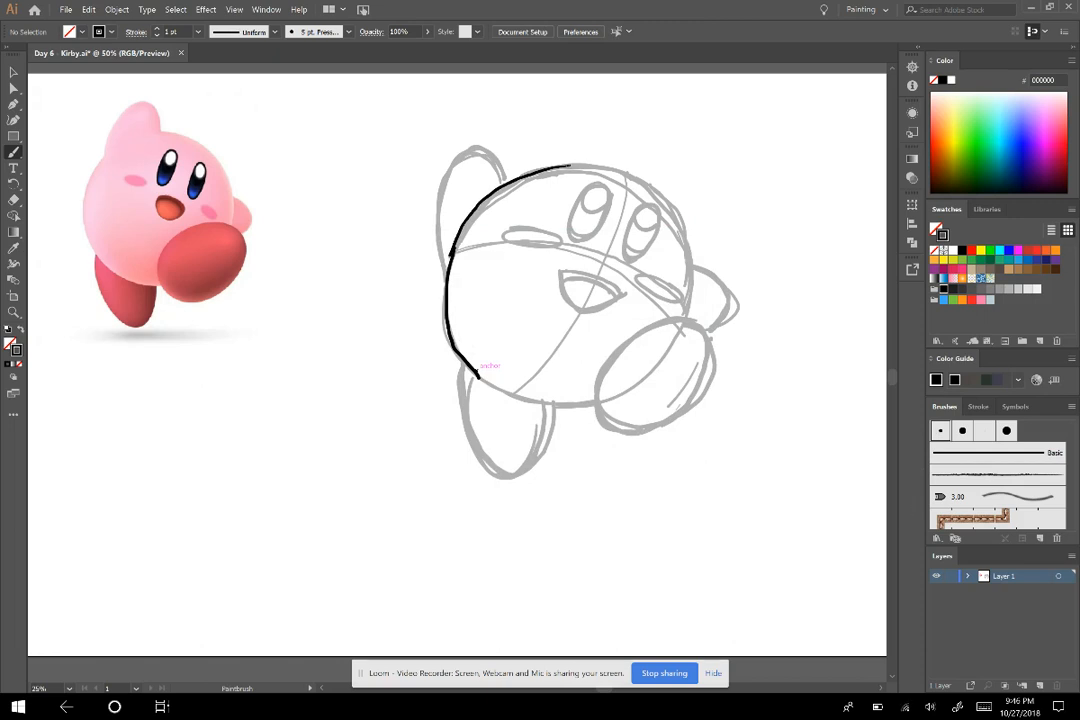
{"action": "mouse_move", "coordinate": [570, 165]}
{"action": "left_mouse_down"}
{"action": "mouse_move", "coordinate": [637, 175]}
{"action": "mouse_move", "coordinate": [672, 205]}
{"action": "mouse_move", "coordinate": [684, 318]}
{"action": "left_mouse_up"}
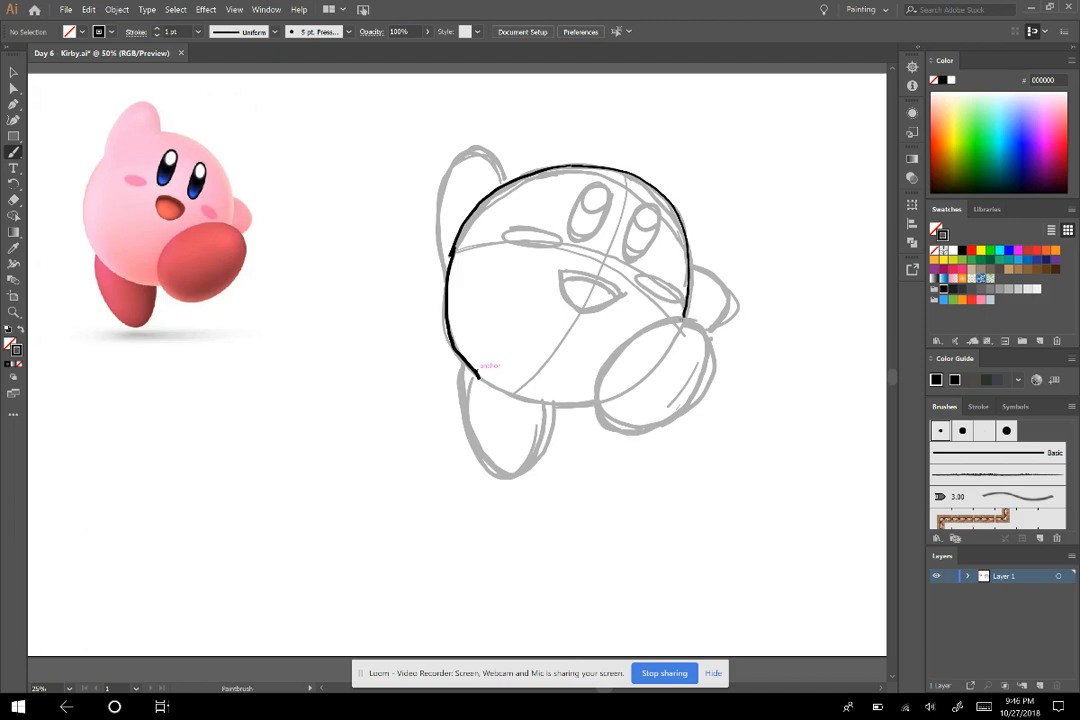
{"action": "mouse_move", "coordinate": [478, 374]}
{"action": "left_mouse_down"}
{"action": "mouse_move", "coordinate": [535, 401]}
{"action": "mouse_move", "coordinate": [595, 405]}
{"action": "left_mouse_up"}
Step: Ink both arms, both feet and the two eyes with their highlights in black over the gray sketch
{"action": "mouse_move", "coordinate": [504, 181]}
{"action": "left_mouse_down"}
{"action": "mouse_move", "coordinate": [493, 156]}
{"action": "mouse_move", "coordinate": [460, 155]}
{"action": "mouse_move", "coordinate": [442, 275]}
{"action": "left_mouse_up"}
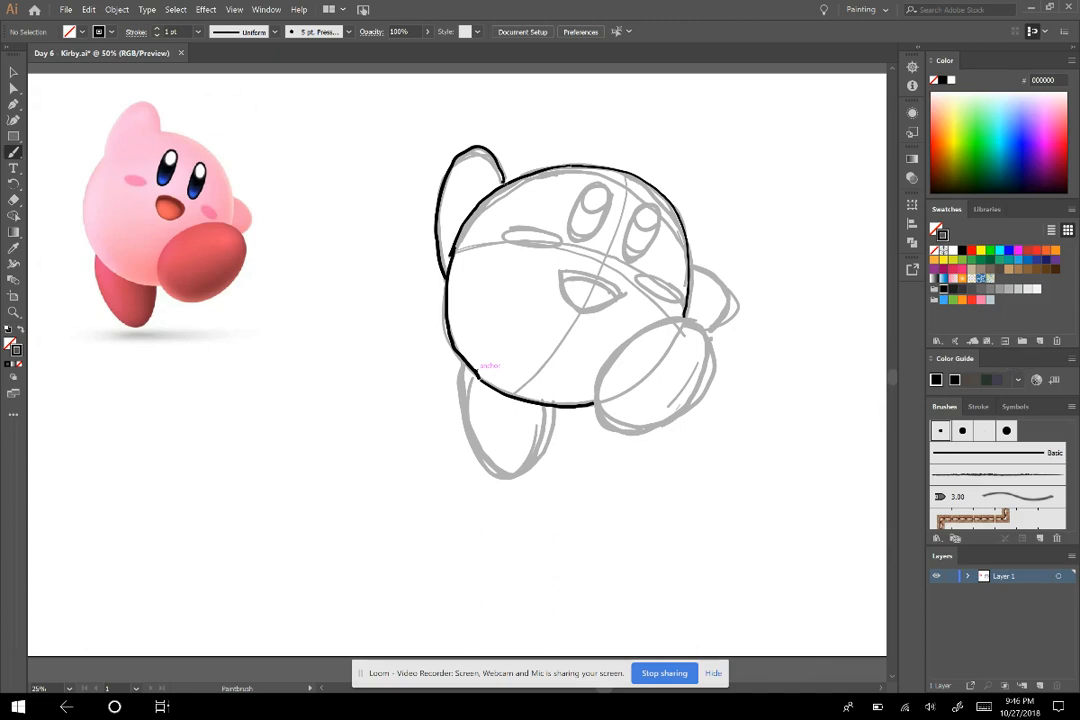
{"action": "mouse_move", "coordinate": [460, 365]}
{"action": "left_mouse_down"}
{"action": "mouse_move", "coordinate": [474, 450]}
{"action": "mouse_move", "coordinate": [495, 472]}
{"action": "mouse_move", "coordinate": [518, 475]}
{"action": "mouse_move", "coordinate": [553, 405]}
{"action": "left_mouse_up"}
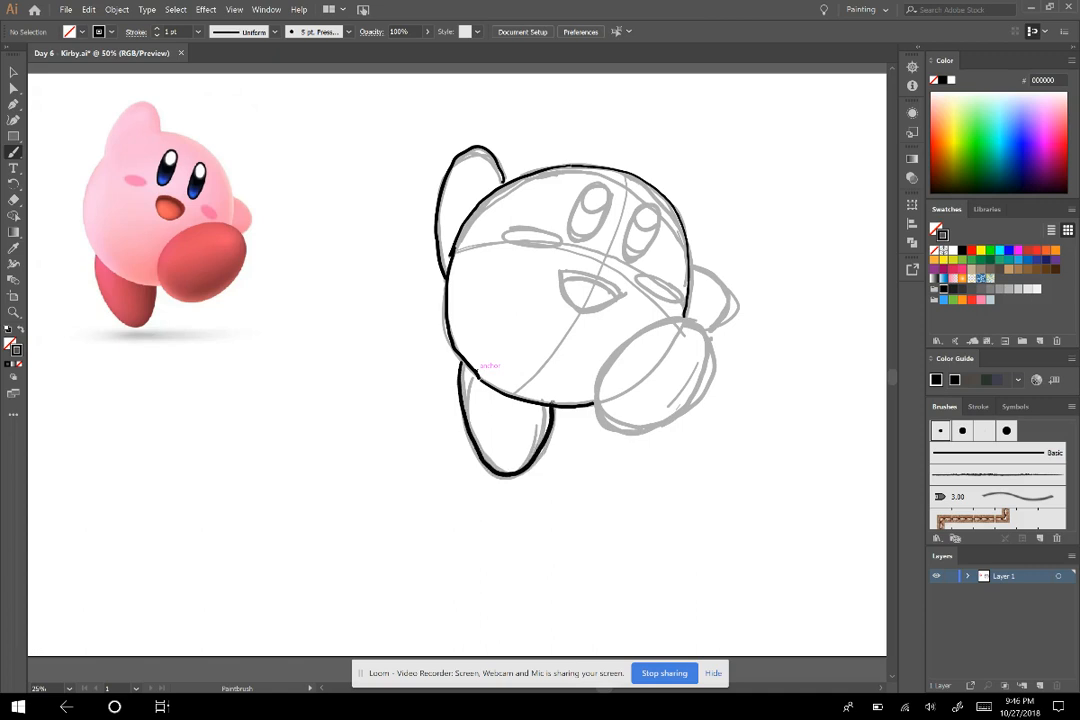
{"action": "mouse_move", "coordinate": [690, 267]}
{"action": "left_mouse_down"}
{"action": "mouse_move", "coordinate": [727, 307]}
{"action": "mouse_move", "coordinate": [719, 324]}
{"action": "mouse_move", "coordinate": [700, 333]}
{"action": "mouse_move", "coordinate": [680, 319]}
{"action": "mouse_move", "coordinate": [652, 325]}
{"action": "mouse_move", "coordinate": [612, 365]}
{"action": "mouse_move", "coordinate": [601, 415]}
{"action": "mouse_move", "coordinate": [617, 432]}
{"action": "mouse_move", "coordinate": [664, 426]}
{"action": "mouse_move", "coordinate": [687, 409]}
{"action": "mouse_move", "coordinate": [687, 323]}
{"action": "mouse_move", "coordinate": [711, 346]}
{"action": "left_mouse_up"}
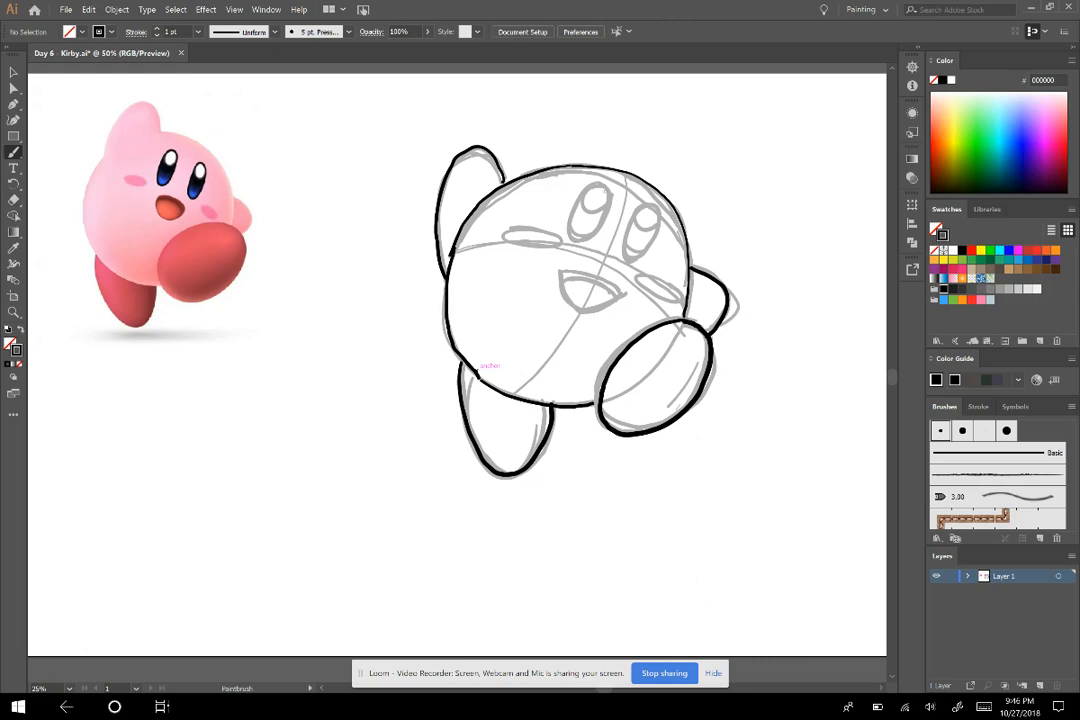
{"action": "mouse_move", "coordinate": [583, 191]}
{"action": "left_mouse_down"}
{"action": "mouse_move", "coordinate": [606, 189]}
{"action": "mouse_move", "coordinate": [575, 211]}
{"action": "mouse_move", "coordinate": [573, 236]}
{"action": "mouse_move", "coordinate": [592, 240]}
{"action": "mouse_move", "coordinate": [606, 214]}
{"action": "left_mouse_up"}
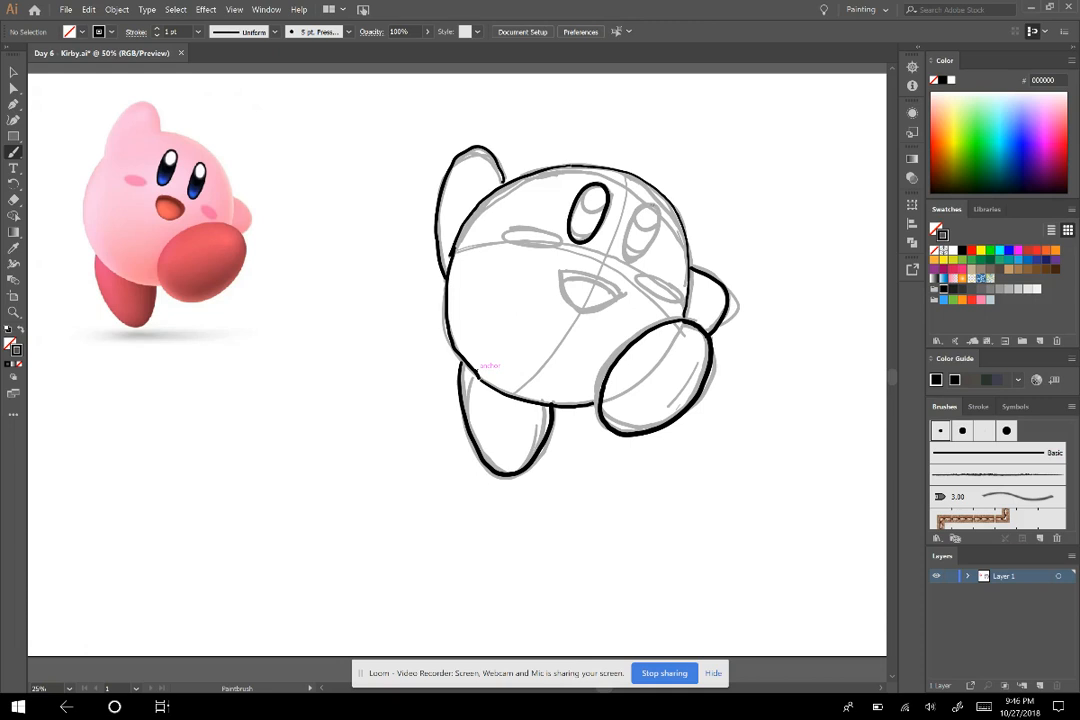
{"action": "mouse_move", "coordinate": [652, 206]}
{"action": "left_mouse_down"}
{"action": "mouse_move", "coordinate": [636, 213]}
{"action": "mouse_move", "coordinate": [627, 253]}
{"action": "mouse_move", "coordinate": [642, 256]}
{"action": "mouse_move", "coordinate": [659, 226]}
{"action": "mouse_move", "coordinate": [661, 208]}
{"action": "mouse_move", "coordinate": [648, 206]}
{"action": "left_mouse_up"}
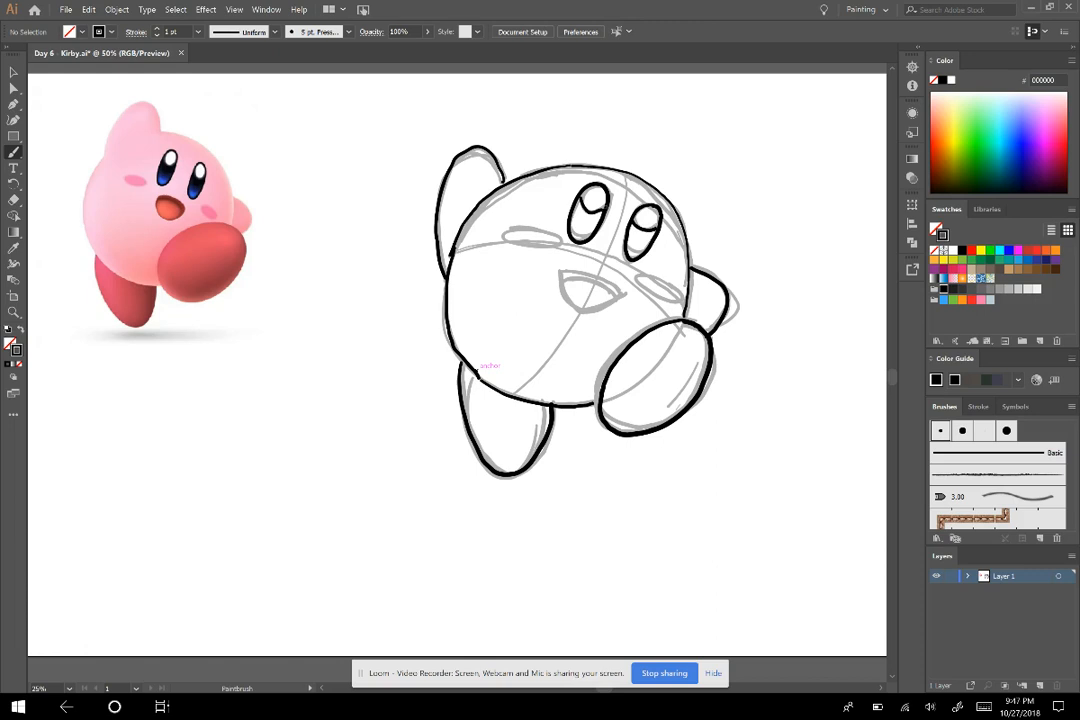
Step: Undo all the black ink strokes, leaving only the gray sketch
{"action": "key", "text": "ctrl+z"}
{"action": "key", "text": "ctrl+z"}
{"action": "key", "text": "ctrl+z"}
{"action": "key", "text": "ctrl+z"}
{"action": "key", "text": "ctrl+z"}
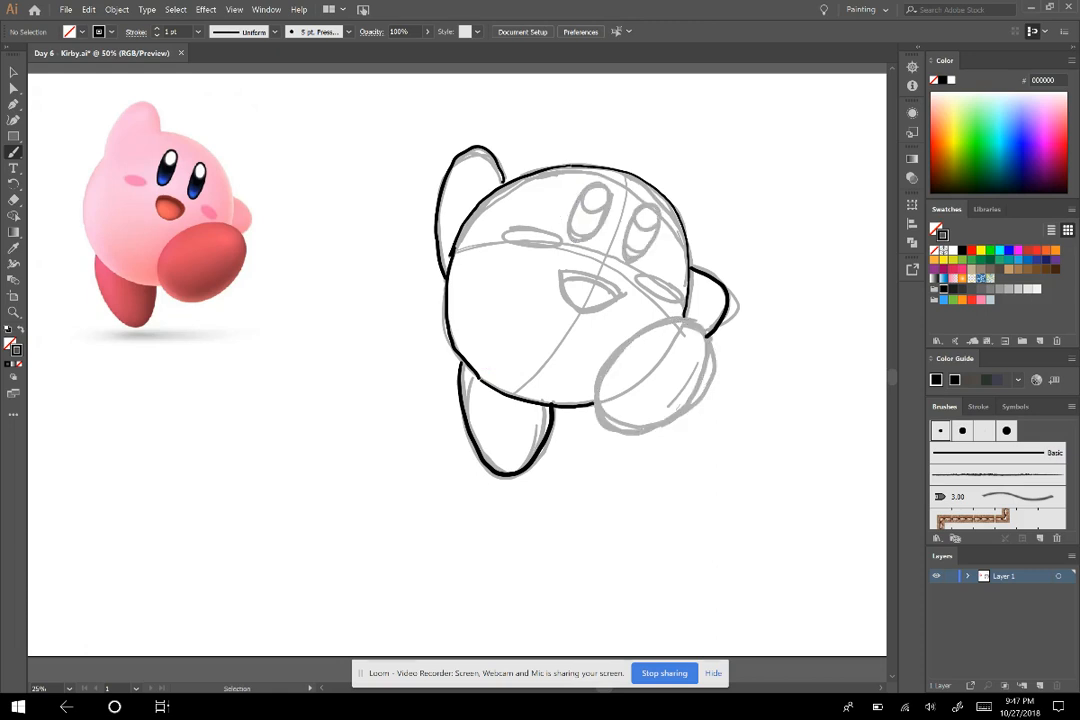
{"action": "key", "text": "ctrl+z"}
{"action": "key", "text": "ctrl+z"}
{"action": "key", "text": "ctrl+z"}
{"action": "key", "text": "ctrl+z"}
{"action": "key", "text": "ctrl+z"}
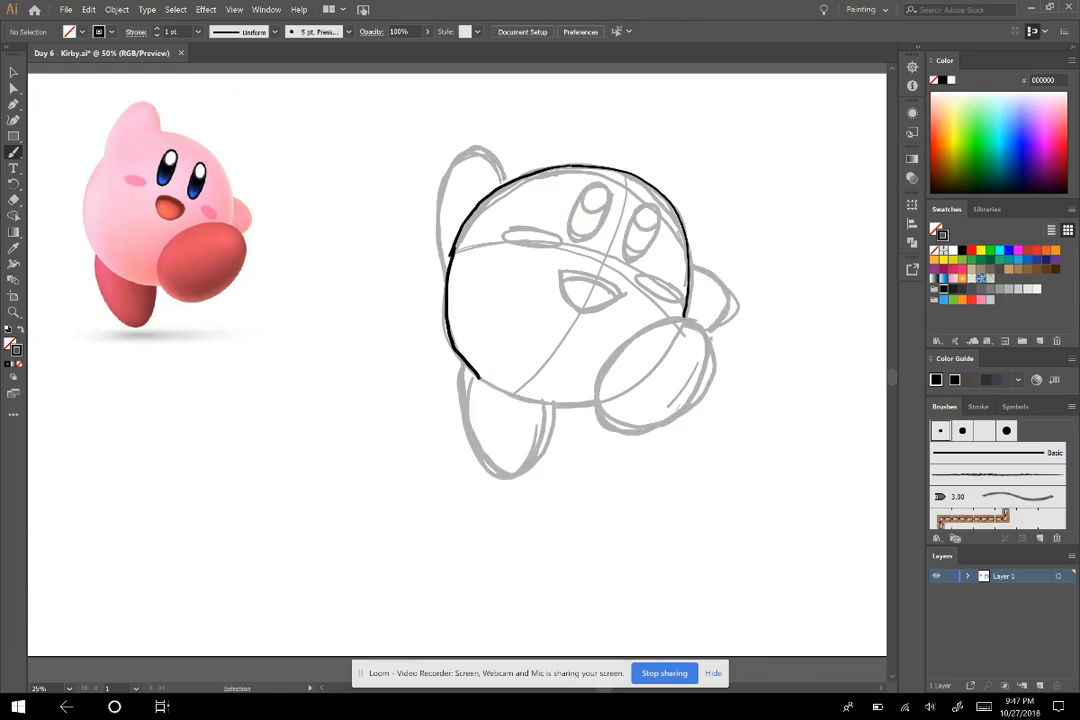
{"action": "key", "text": "ctrl+z"}
{"action": "key", "text": "ctrl+z"}
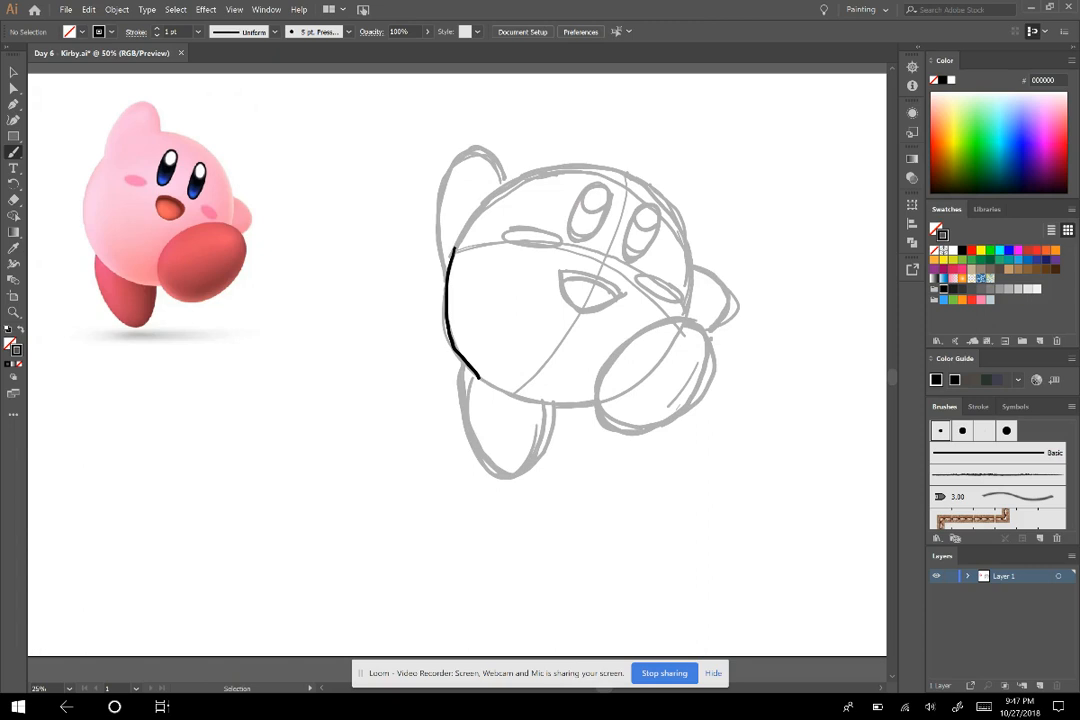
{"action": "key", "text": "ctrl+z"}
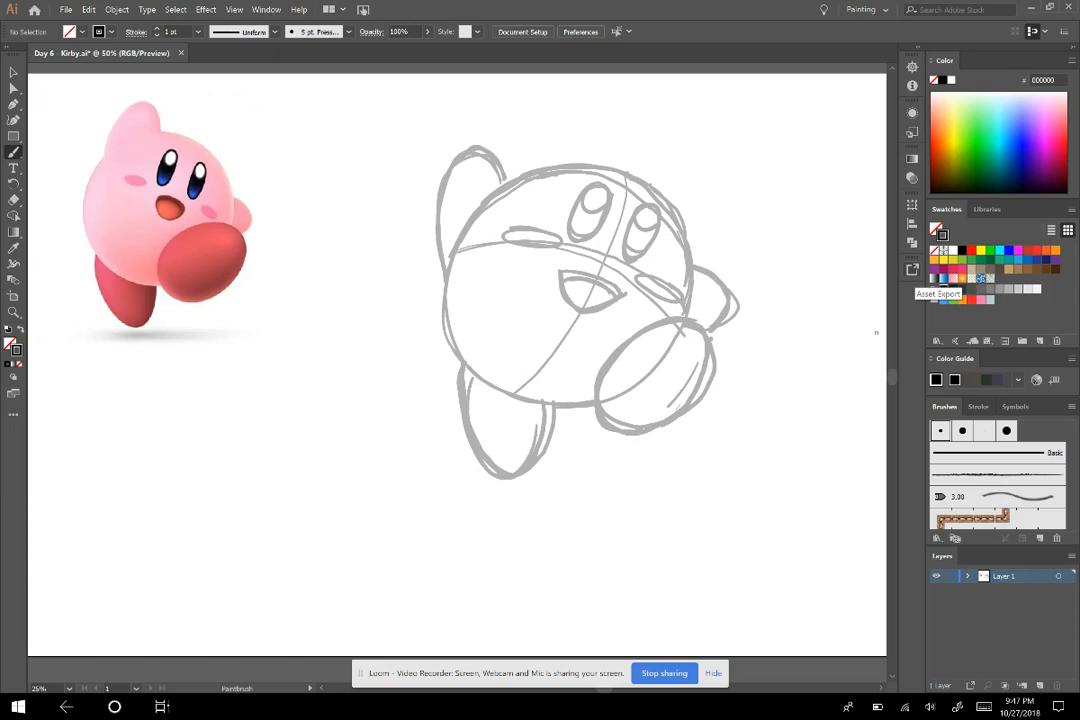
{"action": "left_click", "coordinate": [89, 10]}
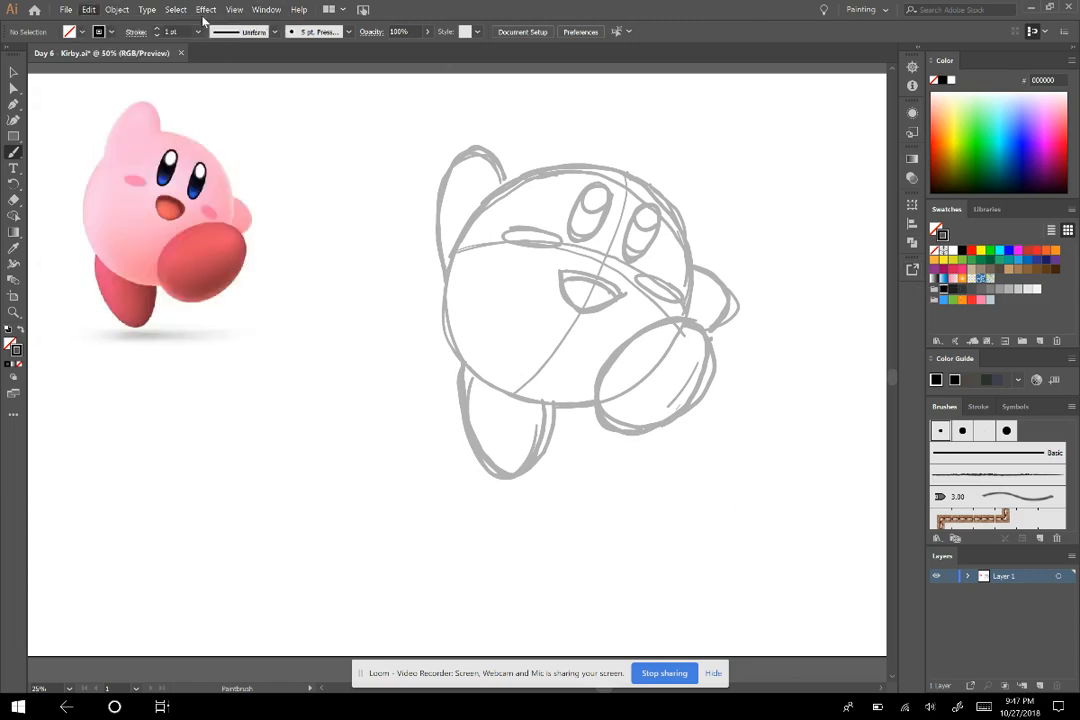
{"action": "left_click", "coordinate": [117, 9]}
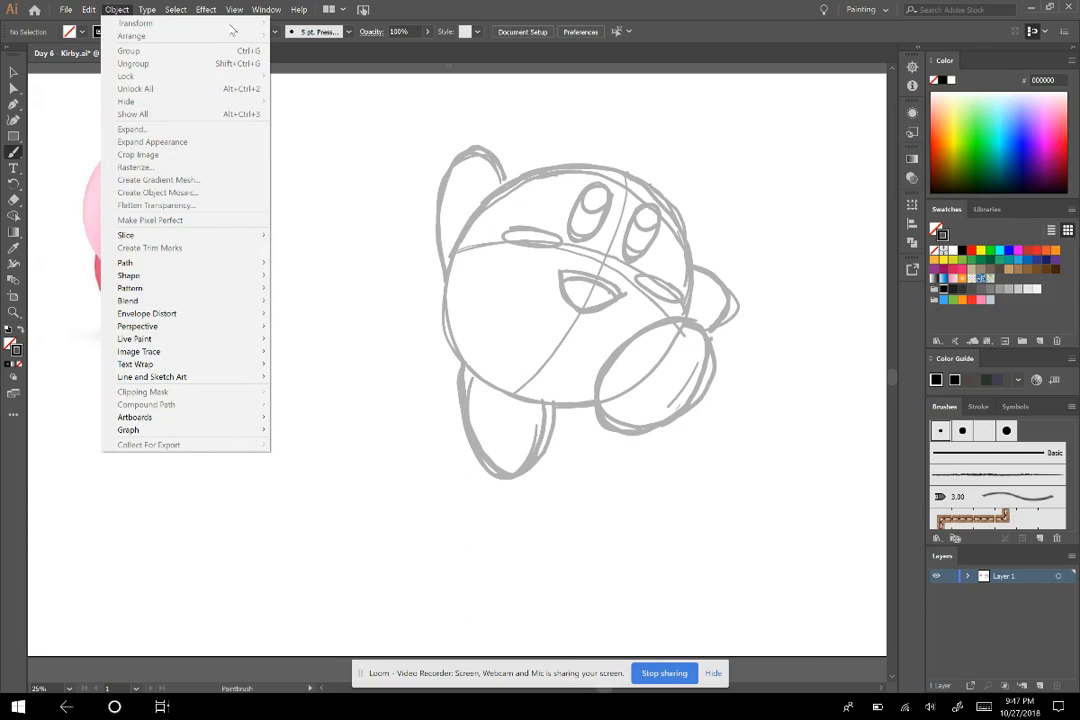
{"action": "left_click", "coordinate": [117, 9]}
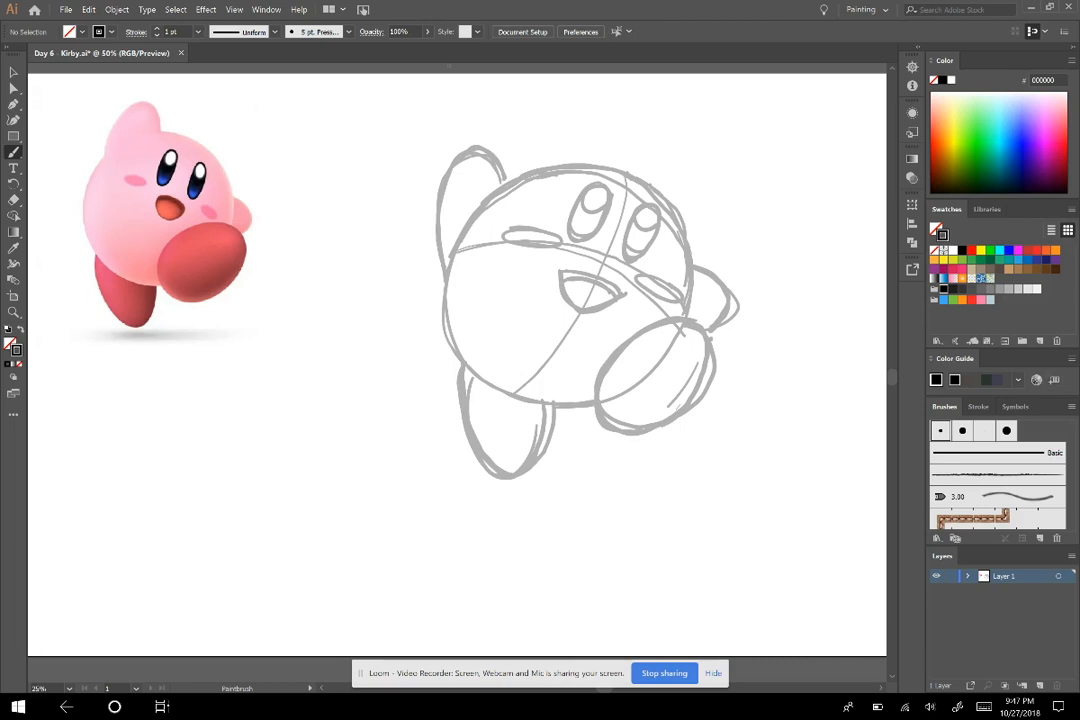
Step: Rename Layer 1 as Sketch
{"action": "double_click", "coordinate": [1004, 576]}
{"action": "type", "text": "S"}
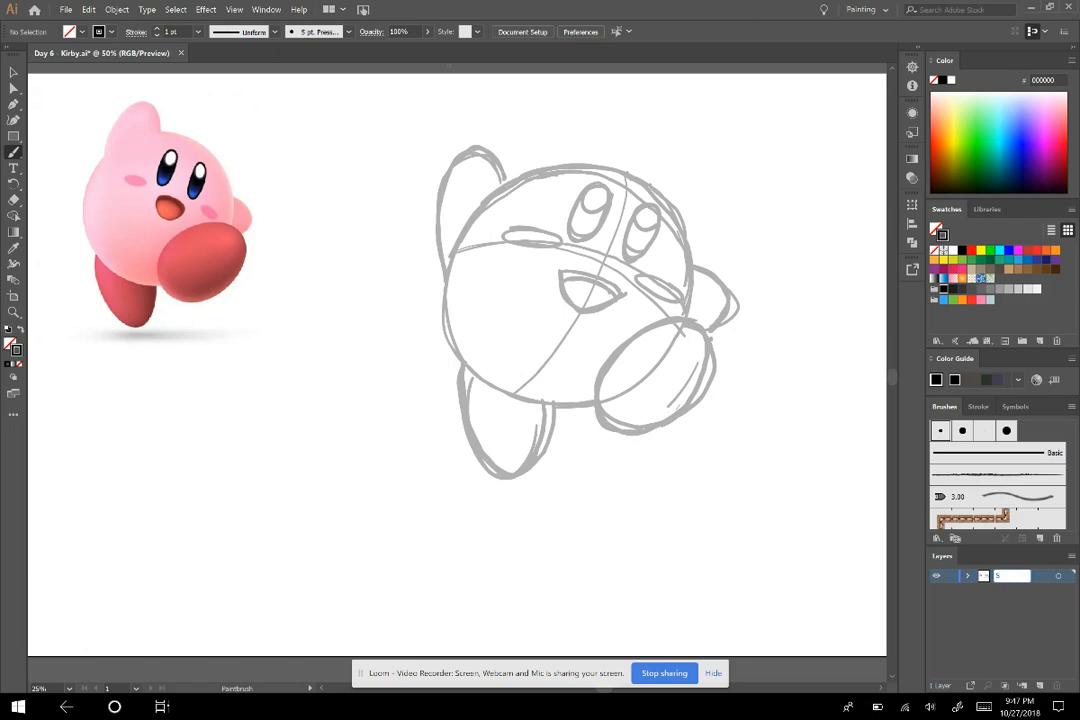
{"action": "type", "text": "ketch"}
{"action": "key", "text": "Return"}
Step: Add a new layer named Final above the Sketch layer and lock the Sketch layer
{"action": "left_click", "coordinate": [1040, 686]}
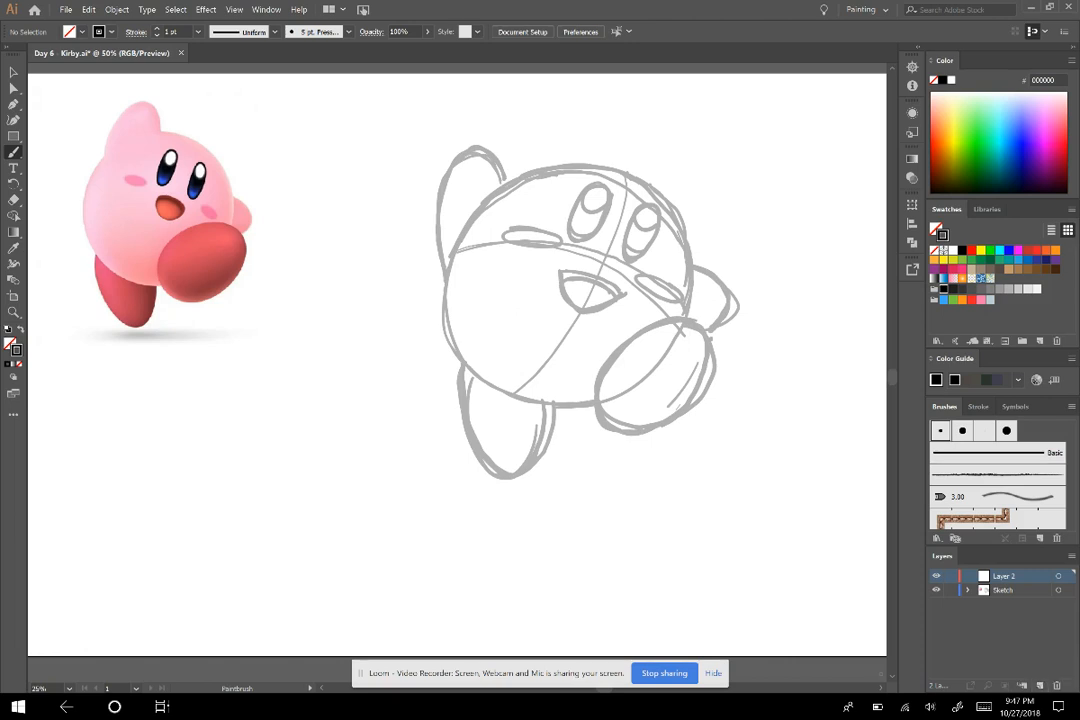
{"action": "double_click", "coordinate": [1004, 576]}
{"action": "type", "text": "Final"}
{"action": "key", "text": "Return"}
Step: Paint a wavy black test stroke across the figure on the Final layer and erase it again
{"action": "mouse_move", "coordinate": [426, 378]}
{"action": "left_mouse_down"}
{"action": "mouse_move", "coordinate": [535, 316]}
{"action": "mouse_move", "coordinate": [720, 252]}
{"action": "left_mouse_up"}
{"action": "key", "text": "shift+e"}
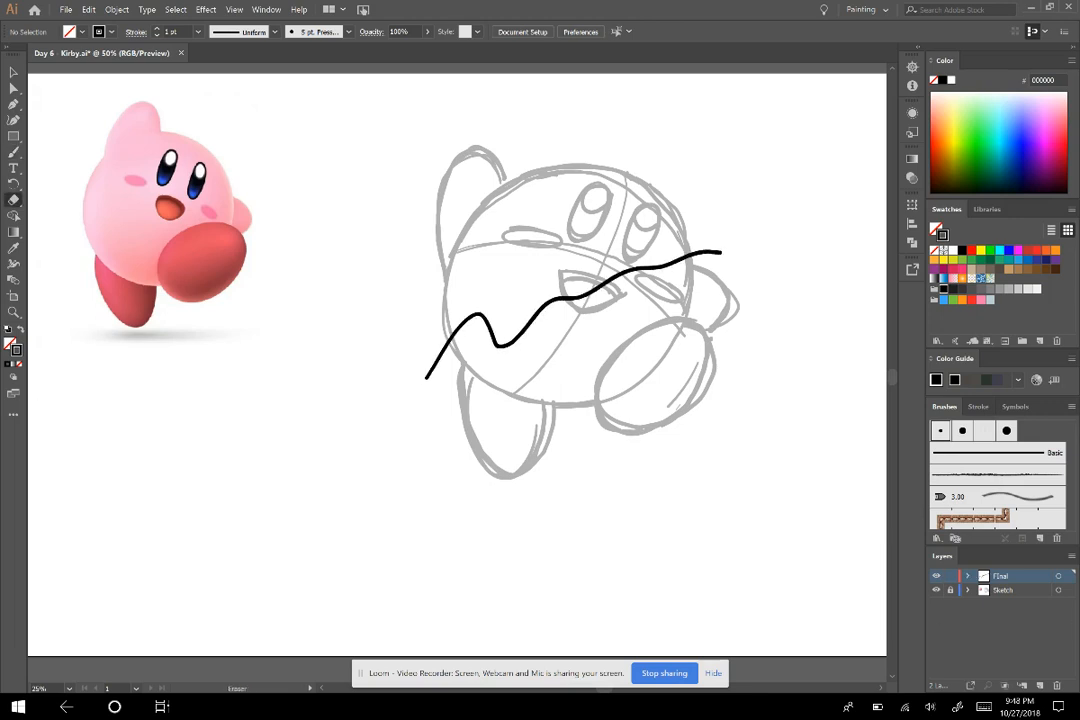
{"action": "mouse_move", "coordinate": [430, 380]}
{"action": "left_mouse_down"}
{"action": "mouse_move", "coordinate": [458, 320]}
{"action": "mouse_move", "coordinate": [509, 318]}
{"action": "mouse_move", "coordinate": [595, 286]}
{"action": "mouse_move", "coordinate": [612, 311]}
{"action": "mouse_move", "coordinate": [692, 282]}
{"action": "left_mouse_up"}
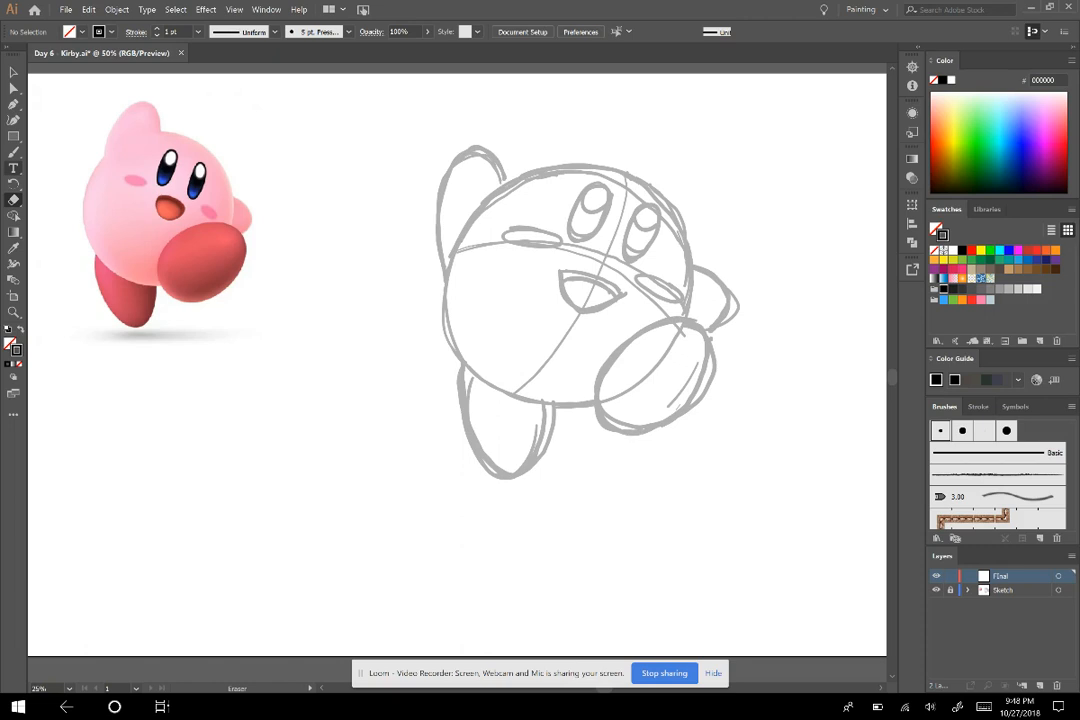
Step: Ink the round body's outline in black on the Final layer with the Paintbrush, leaving out the part behind the raised foot
{"action": "left_click", "coordinate": [14, 152]}
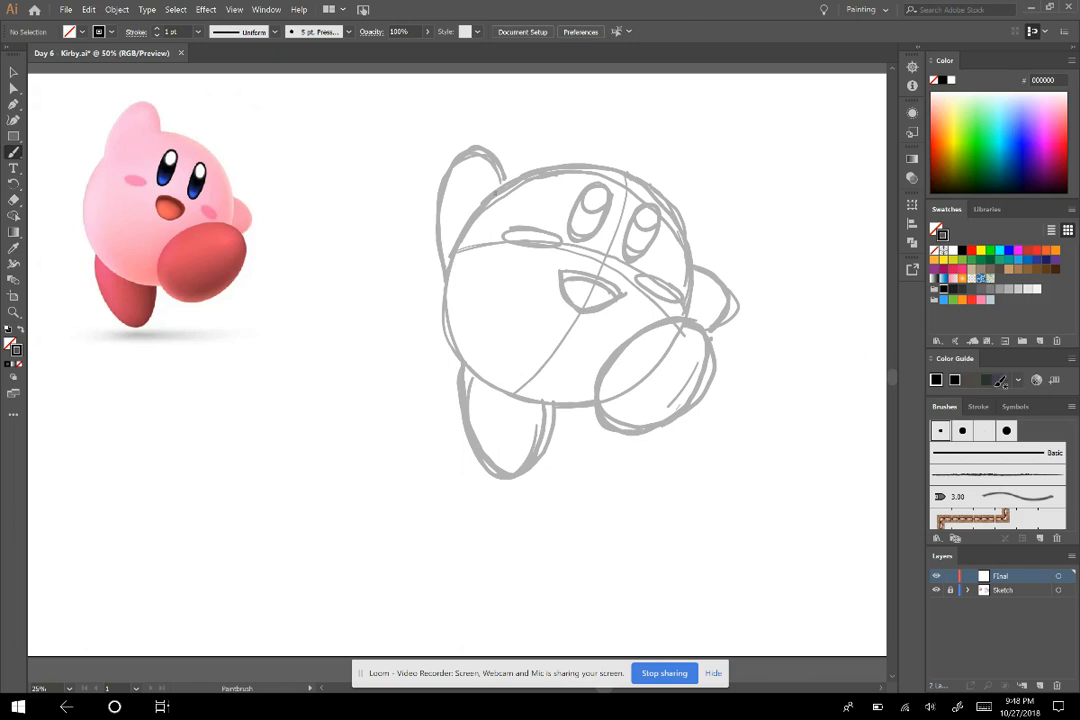
{"action": "mouse_move", "coordinate": [502, 190]}
{"action": "left_mouse_down"}
{"action": "mouse_move", "coordinate": [449, 273]}
{"action": "mouse_move", "coordinate": [455, 348]}
{"action": "mouse_move", "coordinate": [488, 378]}
{"action": "mouse_move", "coordinate": [590, 402]}
{"action": "left_mouse_up"}
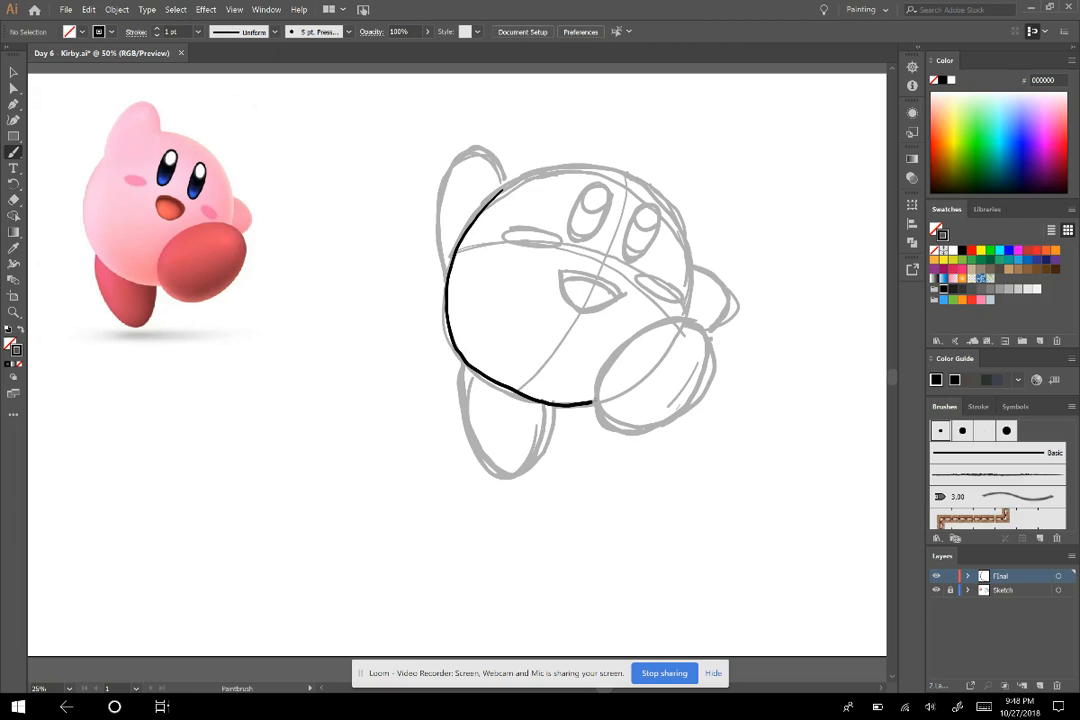
{"action": "mouse_move", "coordinate": [500, 192]}
{"action": "left_mouse_down"}
{"action": "mouse_move", "coordinate": [595, 166]}
{"action": "mouse_move", "coordinate": [655, 190]}
{"action": "mouse_move", "coordinate": [672, 212]}
{"action": "mouse_move", "coordinate": [688, 318]}
{"action": "left_mouse_up"}
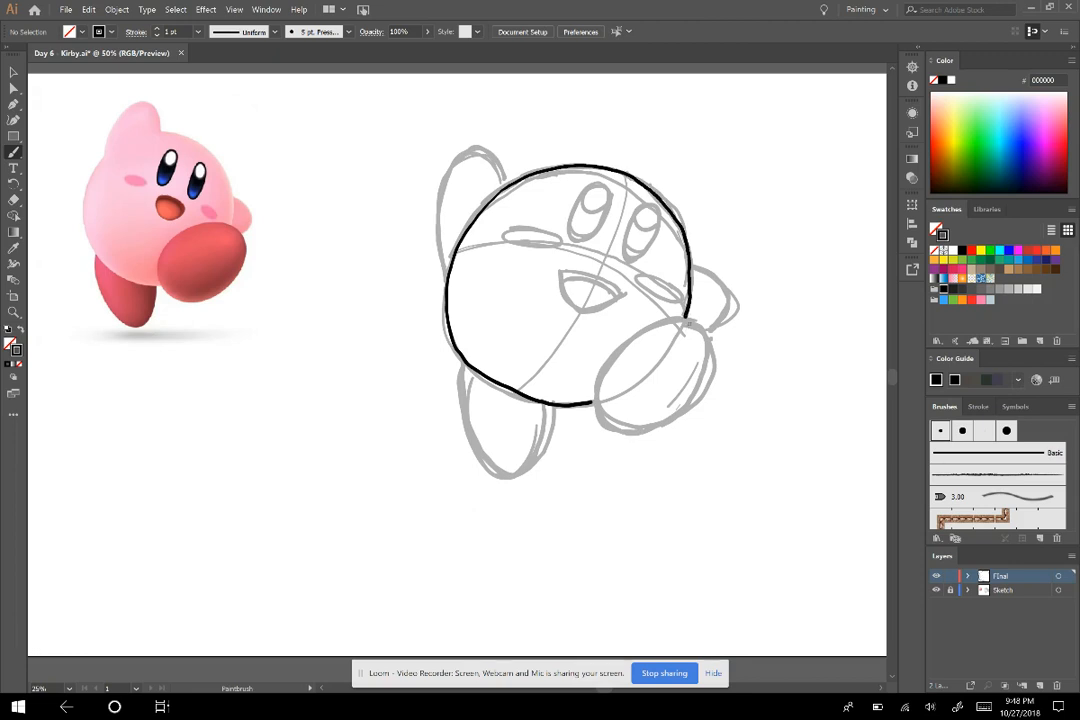
Step: Ink the outlines of the raised foot, the standing foot and both arms in black
{"action": "mouse_move", "coordinate": [687, 319]}
{"action": "left_mouse_down"}
{"action": "mouse_move", "coordinate": [633, 336]}
{"action": "mouse_move", "coordinate": [601, 367]}
{"action": "mouse_move", "coordinate": [603, 426]}
{"action": "mouse_move", "coordinate": [628, 429]}
{"action": "mouse_move", "coordinate": [697, 396]}
{"action": "mouse_move", "coordinate": [690, 322]}
{"action": "left_mouse_up"}
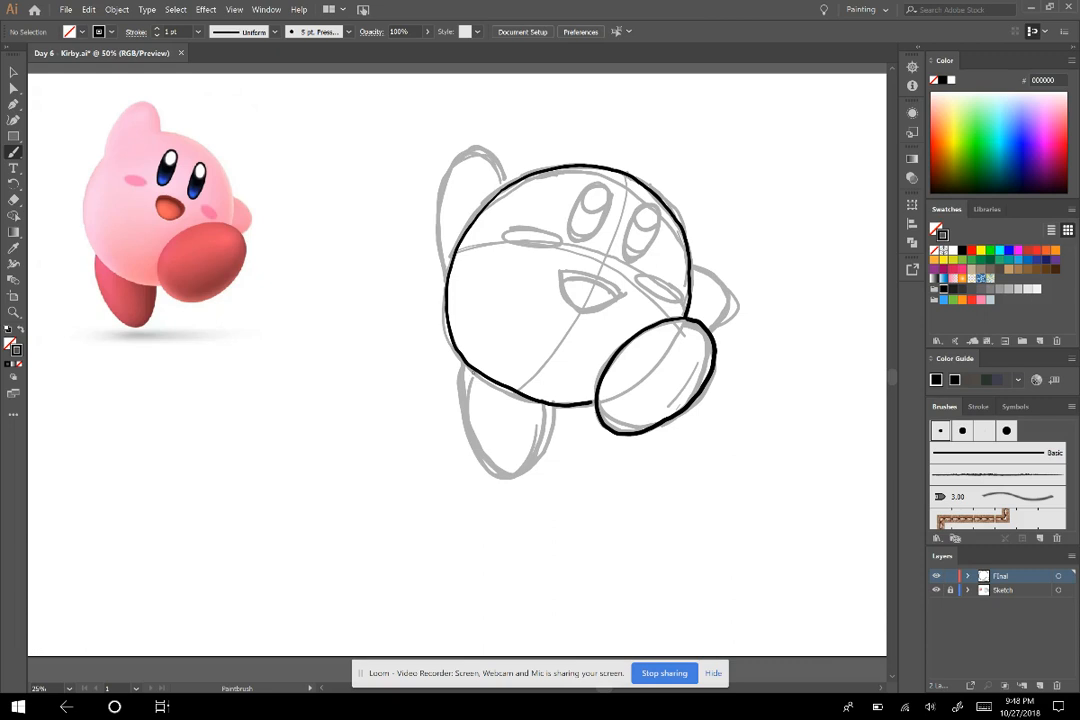
{"action": "mouse_move", "coordinate": [460, 360]}
{"action": "left_mouse_down"}
{"action": "mouse_move", "coordinate": [470, 433]}
{"action": "mouse_move", "coordinate": [488, 467]}
{"action": "mouse_move", "coordinate": [509, 476]}
{"action": "mouse_move", "coordinate": [535, 466]}
{"action": "mouse_move", "coordinate": [551, 405]}
{"action": "left_mouse_up"}
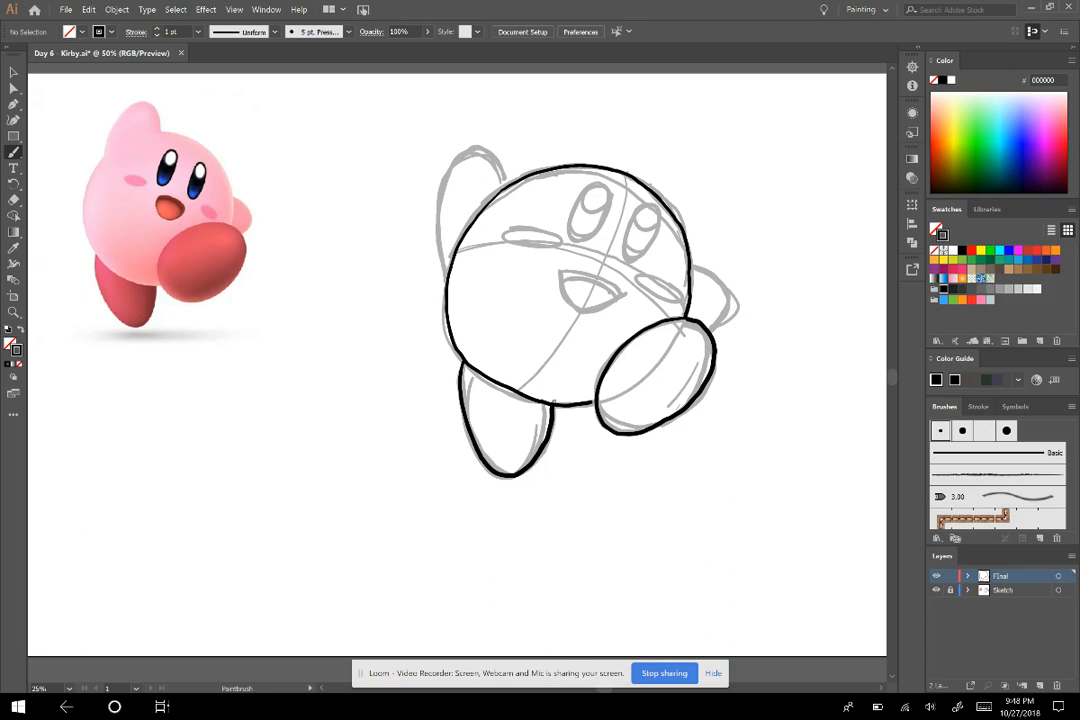
{"action": "mouse_move", "coordinate": [691, 267]}
{"action": "left_mouse_down"}
{"action": "mouse_move", "coordinate": [725, 288]}
{"action": "mouse_move", "coordinate": [712, 328]}
{"action": "left_mouse_up"}
{"action": "mouse_move", "coordinate": [441, 268]}
{"action": "left_mouse_down"}
{"action": "mouse_move", "coordinate": [433, 220]}
{"action": "mouse_move", "coordinate": [458, 151]}
{"action": "mouse_move", "coordinate": [481, 149]}
{"action": "mouse_move", "coordinate": [506, 183]}
{"action": "left_mouse_up"}
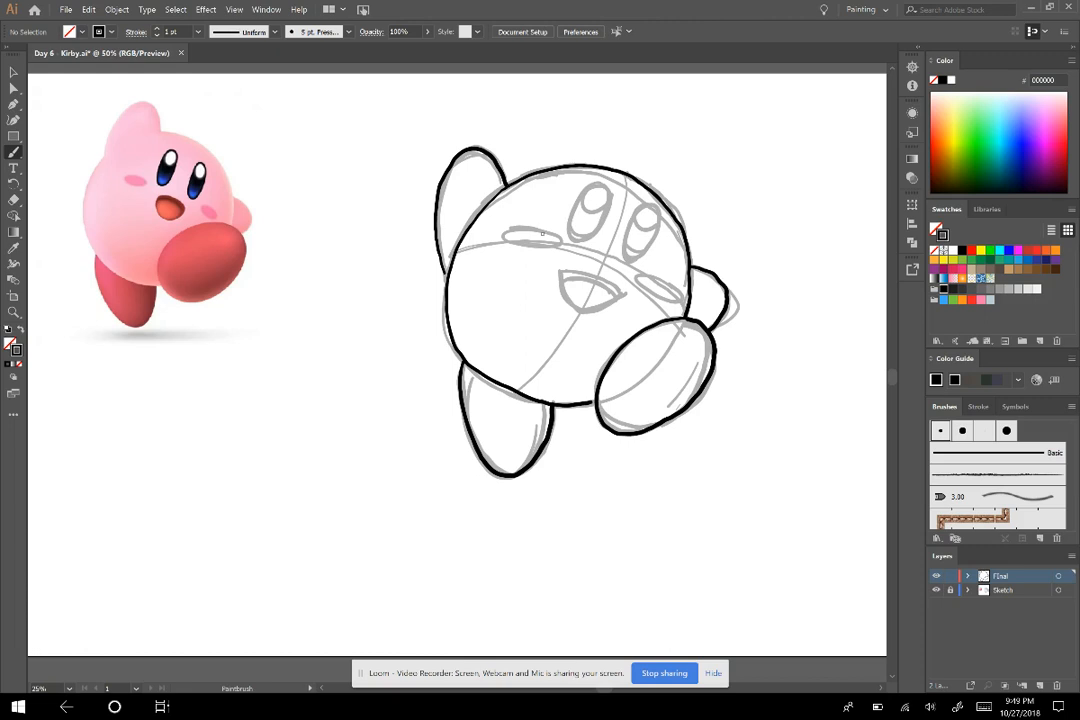
Step: Ink both oval cheek marks and the open mouth with its inner line in black
{"action": "mouse_move", "coordinate": [536, 230]}
{"action": "left_mouse_down"}
{"action": "mouse_move", "coordinate": [503, 234]}
{"action": "mouse_move", "coordinate": [555, 244]}
{"action": "mouse_move", "coordinate": [533, 228]}
{"action": "left_mouse_up"}
{"action": "mouse_move", "coordinate": [665, 282]}
{"action": "left_mouse_down"}
{"action": "mouse_move", "coordinate": [641, 277]}
{"action": "mouse_move", "coordinate": [680, 298]}
{"action": "mouse_move", "coordinate": [663, 280]}
{"action": "left_mouse_up"}
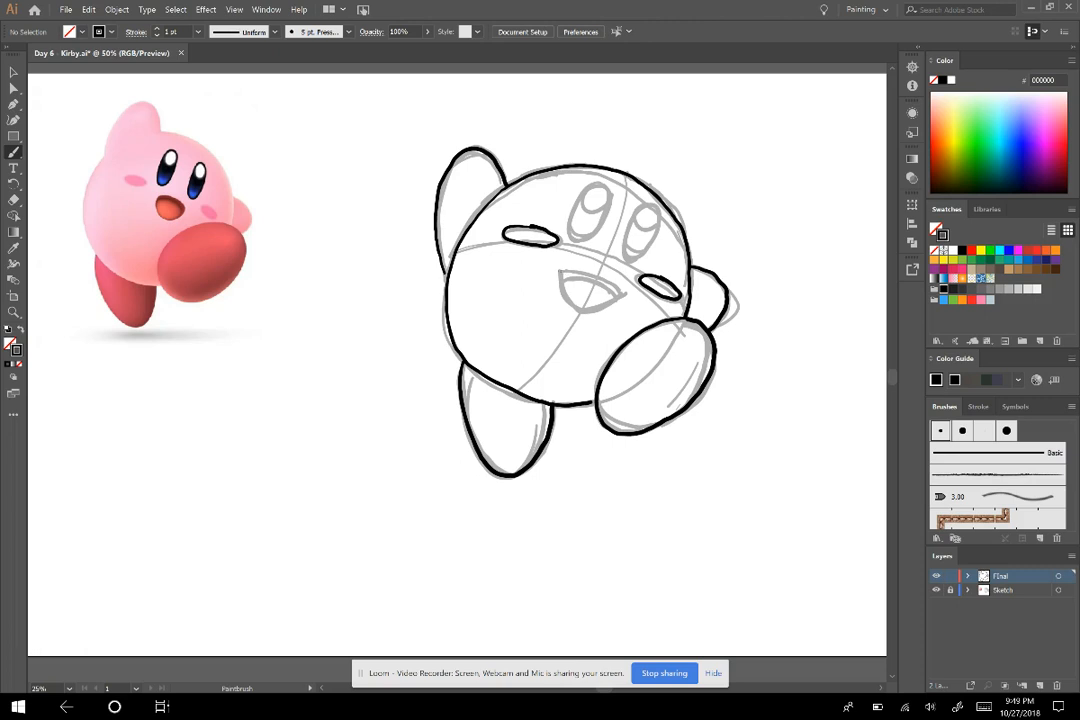
{"action": "left_click_drag", "start_coordinate": [560, 271], "coordinate": [616, 285]}
{"action": "mouse_move", "coordinate": [560, 272]}
{"action": "left_mouse_down"}
{"action": "mouse_move", "coordinate": [583, 311]}
{"action": "mouse_move", "coordinate": [626, 293]}
{"action": "left_mouse_up"}
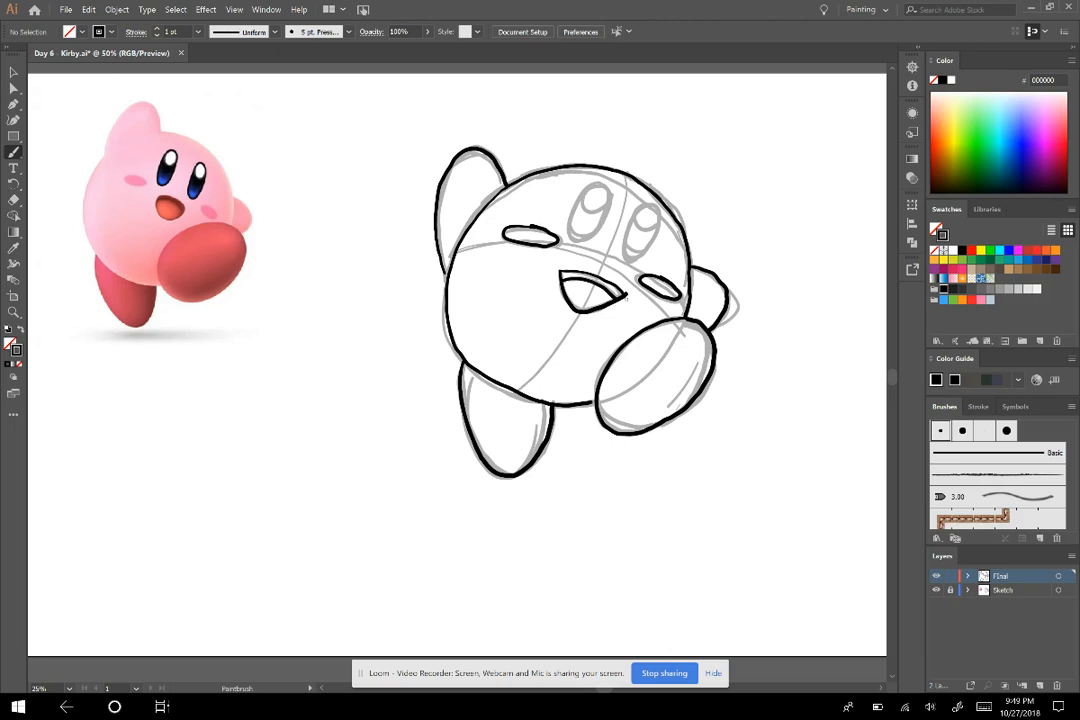
Step: Reduce the Eraser size and trim the ink overshooting the mouth's corner
{"action": "left_click", "coordinate": [13, 200]}
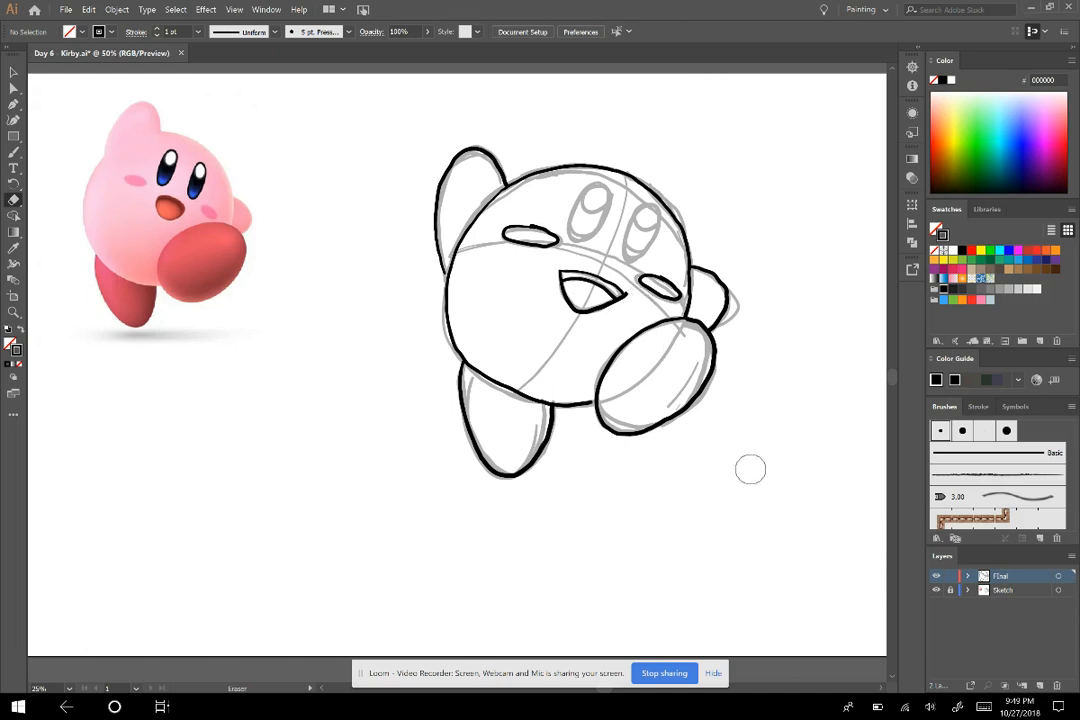
{"action": "key", "text": "Return"}
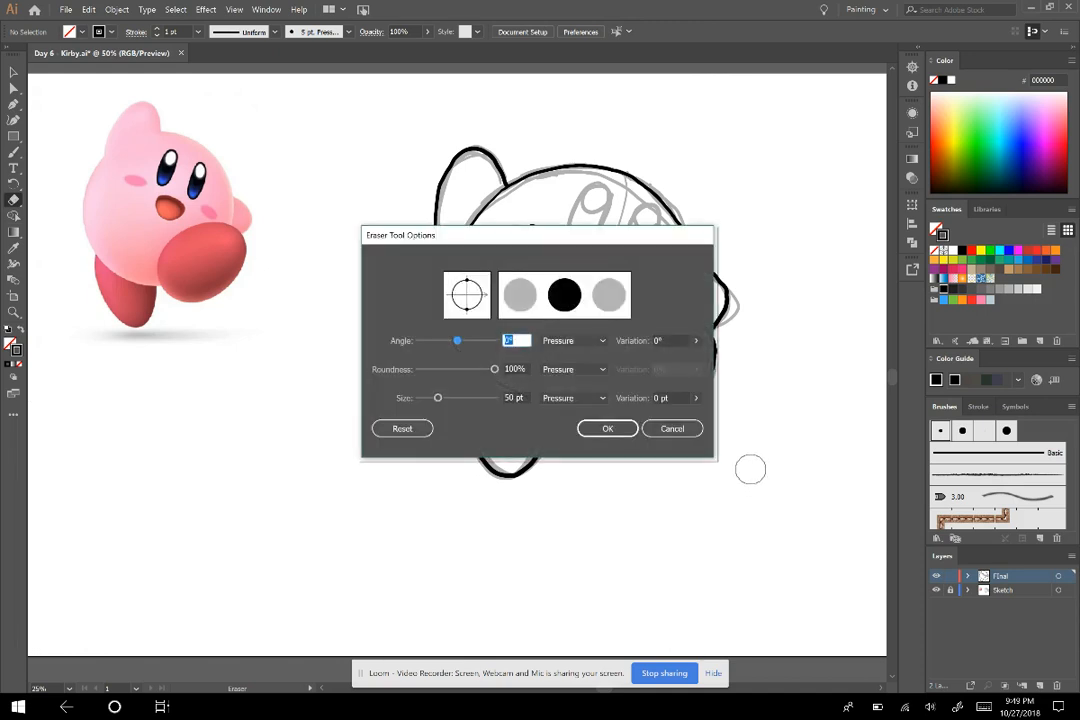
{"action": "mouse_move", "coordinate": [438, 398]}
{"action": "left_mouse_down"}
{"action": "mouse_move", "coordinate": [492, 398]}
{"action": "mouse_move", "coordinate": [418, 398]}
{"action": "mouse_move", "coordinate": [428, 398]}
{"action": "left_mouse_up"}
{"action": "key", "text": "Return"}
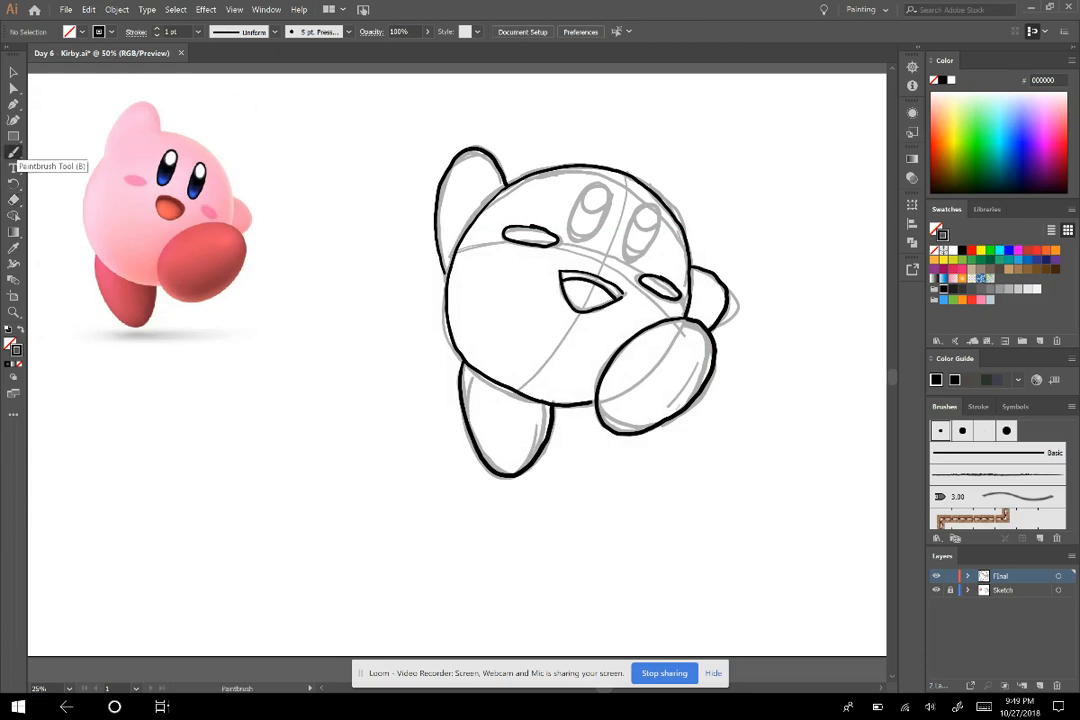
Step: Ink the outlines of both eyes in black with the Paintbrush and add the highlight in the upper part of the eye
{"action": "left_click", "coordinate": [13, 152]}
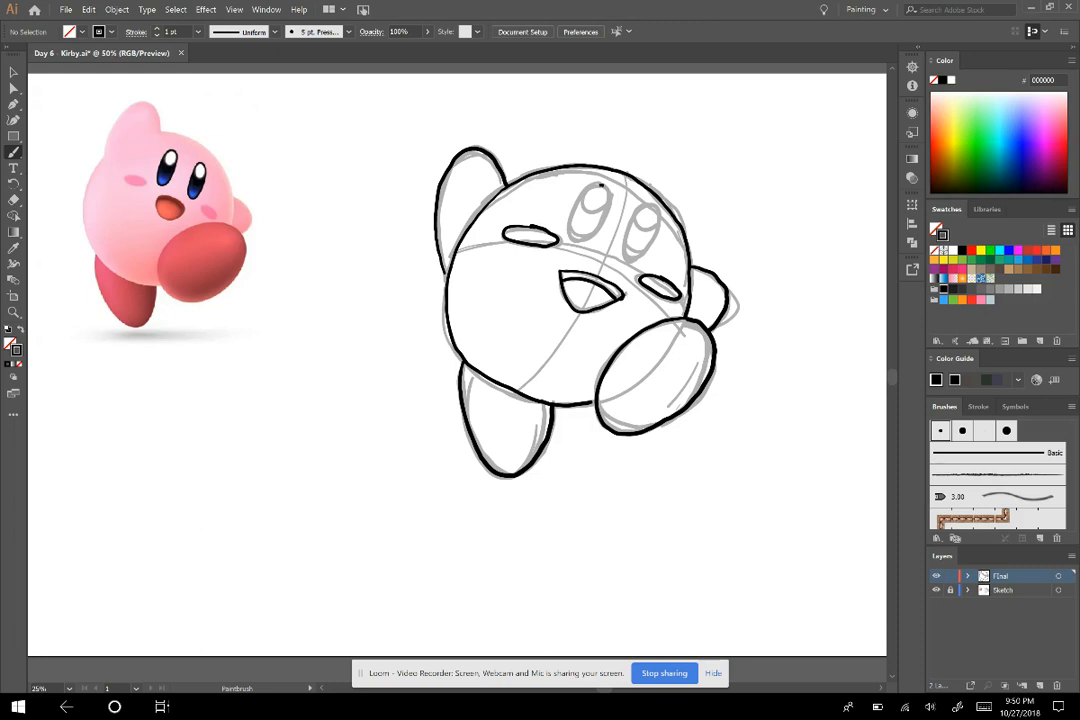
{"action": "mouse_move", "coordinate": [601, 186]}
{"action": "left_mouse_down"}
{"action": "mouse_move", "coordinate": [572, 232]}
{"action": "mouse_move", "coordinate": [607, 212]}
{"action": "mouse_move", "coordinate": [601, 184]}
{"action": "mouse_move", "coordinate": [630, 221]}
{"action": "mouse_move", "coordinate": [621, 248]}
{"action": "mouse_move", "coordinate": [636, 257]}
{"action": "mouse_move", "coordinate": [655, 222]}
{"action": "left_mouse_up"}
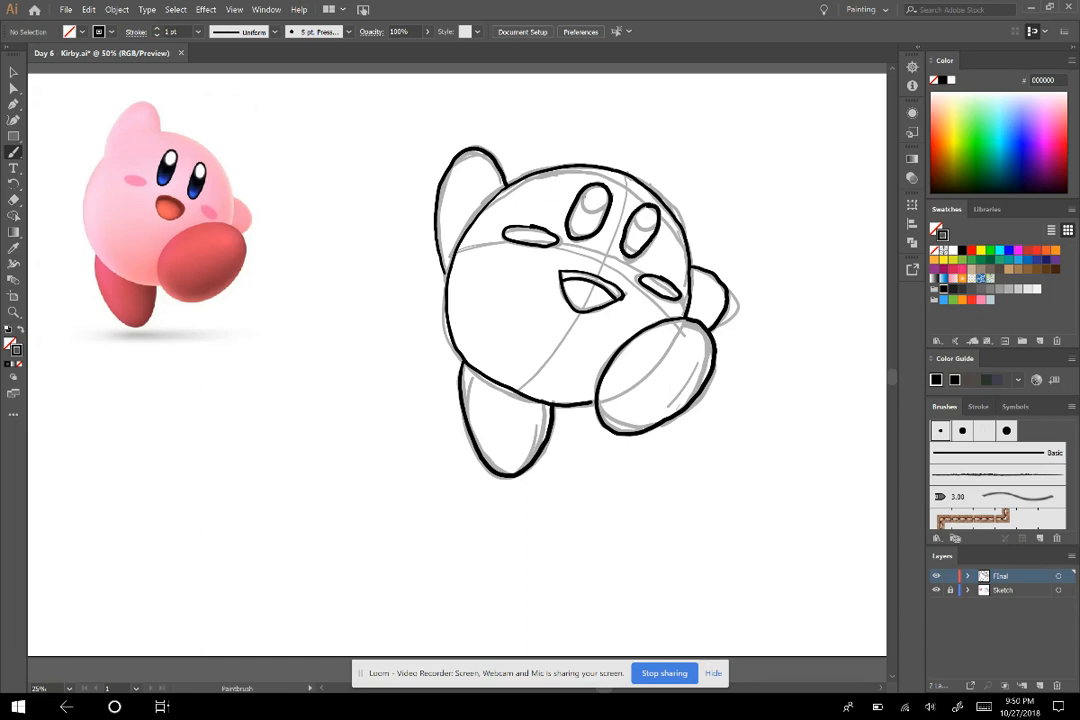
{"action": "mouse_move", "coordinate": [588, 190]}
{"action": "left_mouse_down"}
{"action": "mouse_move", "coordinate": [584, 203]}
{"action": "mouse_move", "coordinate": [600, 214]}
{"action": "mouse_move", "coordinate": [609, 205]}
{"action": "left_mouse_up"}
Step: Fill both eyes with black strokes beneath the highlights, leaving a white area with a jagged edge near each eye's lower end
{"action": "mouse_move", "coordinate": [580, 201]}
{"action": "left_mouse_down"}
{"action": "mouse_move", "coordinate": [585, 220]}
{"action": "mouse_move", "coordinate": [604, 211]}
{"action": "mouse_move", "coordinate": [594, 230]}
{"action": "mouse_move", "coordinate": [576, 222]}
{"action": "left_mouse_up"}
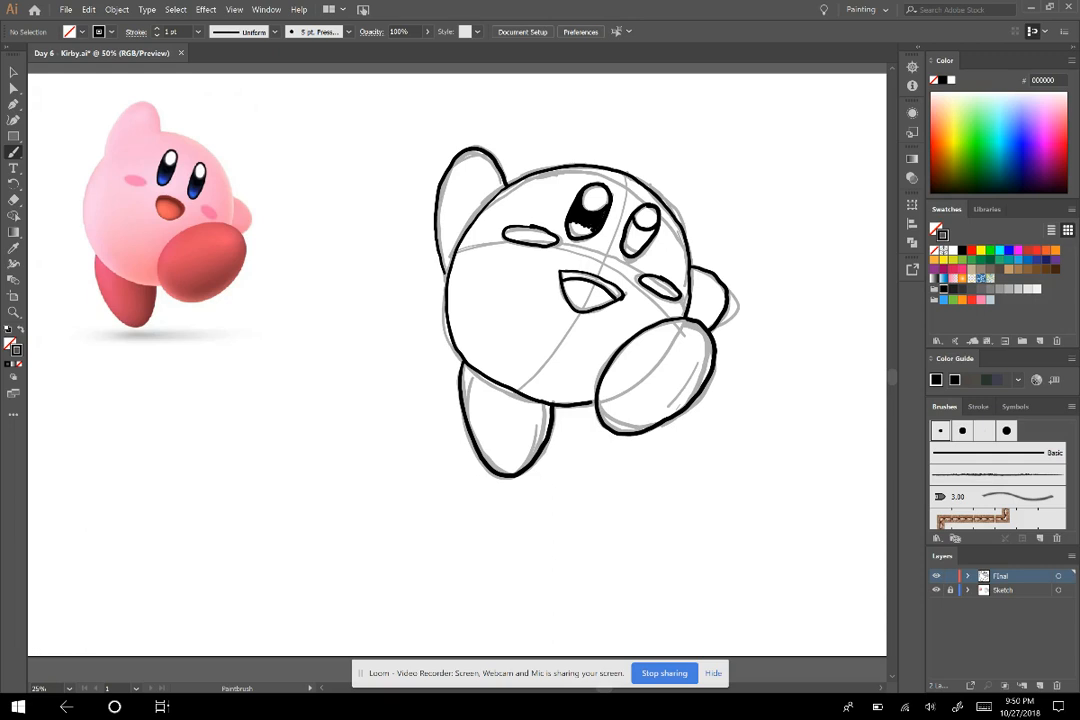
{"action": "left_click_drag", "start_coordinate": [576, 219], "coordinate": [572, 228]}
{"action": "mouse_move", "coordinate": [635, 224]}
{"action": "left_mouse_down"}
{"action": "mouse_move", "coordinate": [628, 237]}
{"action": "mouse_move", "coordinate": [635, 246]}
{"action": "mouse_move", "coordinate": [645, 232]}
{"action": "mouse_move", "coordinate": [643, 244]}
{"action": "left_mouse_up"}
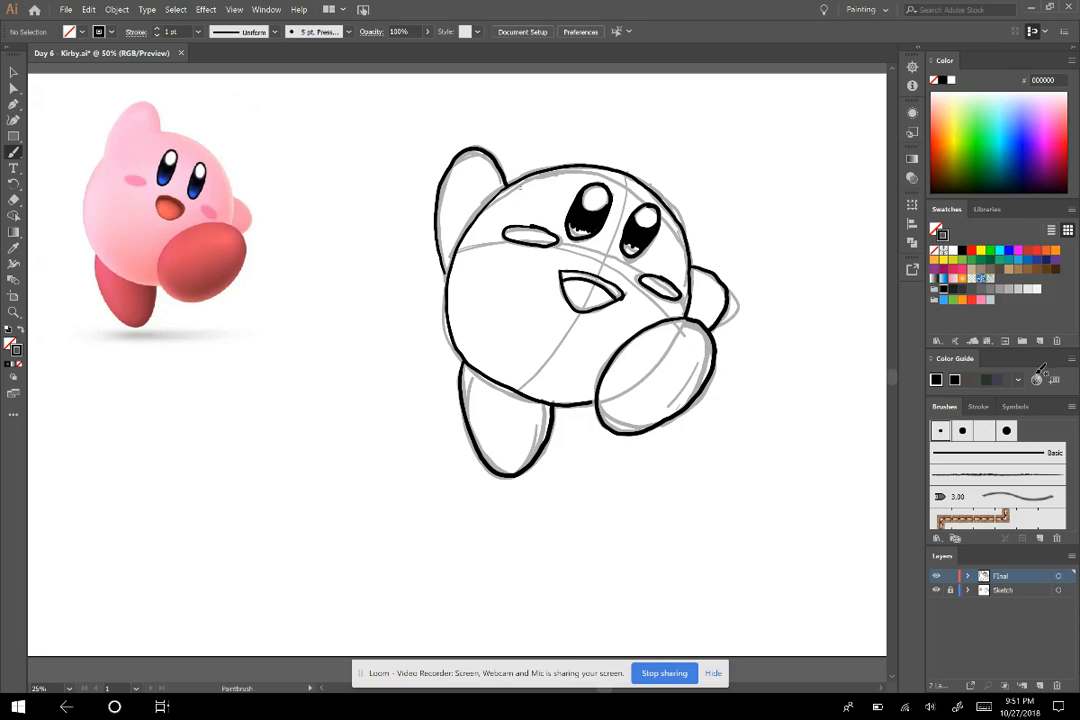
Step: Try a black Paintbrush stroke along the body's edge at the base of the raised arm, and undo it
{"action": "mouse_move", "coordinate": [475, 223]}
{"action": "left_mouse_down"}
{"action": "mouse_move", "coordinate": [453, 271]}
{"action": "mouse_move", "coordinate": [502, 190]}
{"action": "mouse_move", "coordinate": [528, 178]}
{"action": "left_mouse_up"}
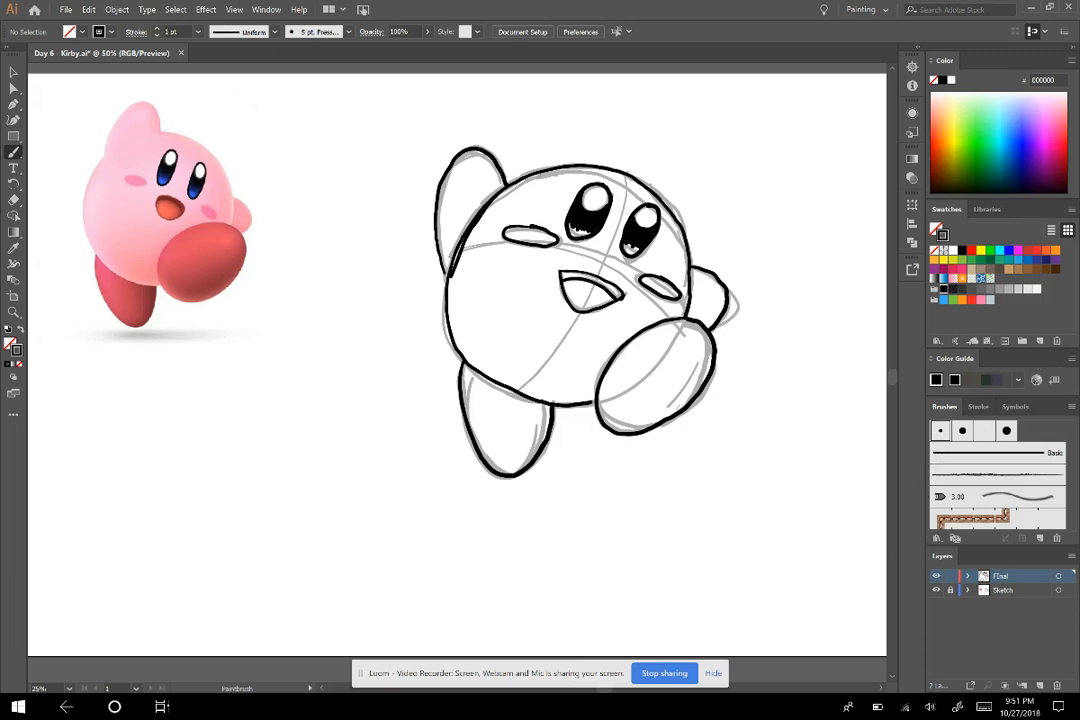
{"action": "key", "text": "ctrl+z"}
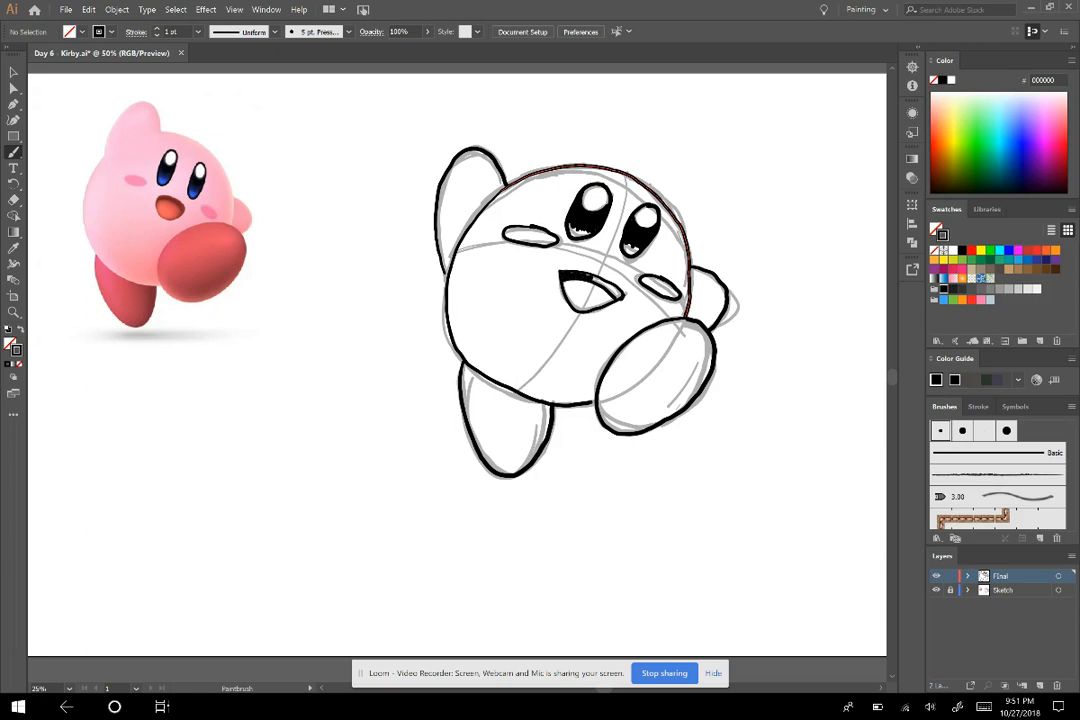
Step: Fill the band between the mouth's upper edge and its inner line in black, and remove the stray dots beside the drawing
{"action": "left_click_drag", "start_coordinate": [567, 274], "coordinate": [608, 280]}
{"action": "right_click", "coordinate": [619, 294]}
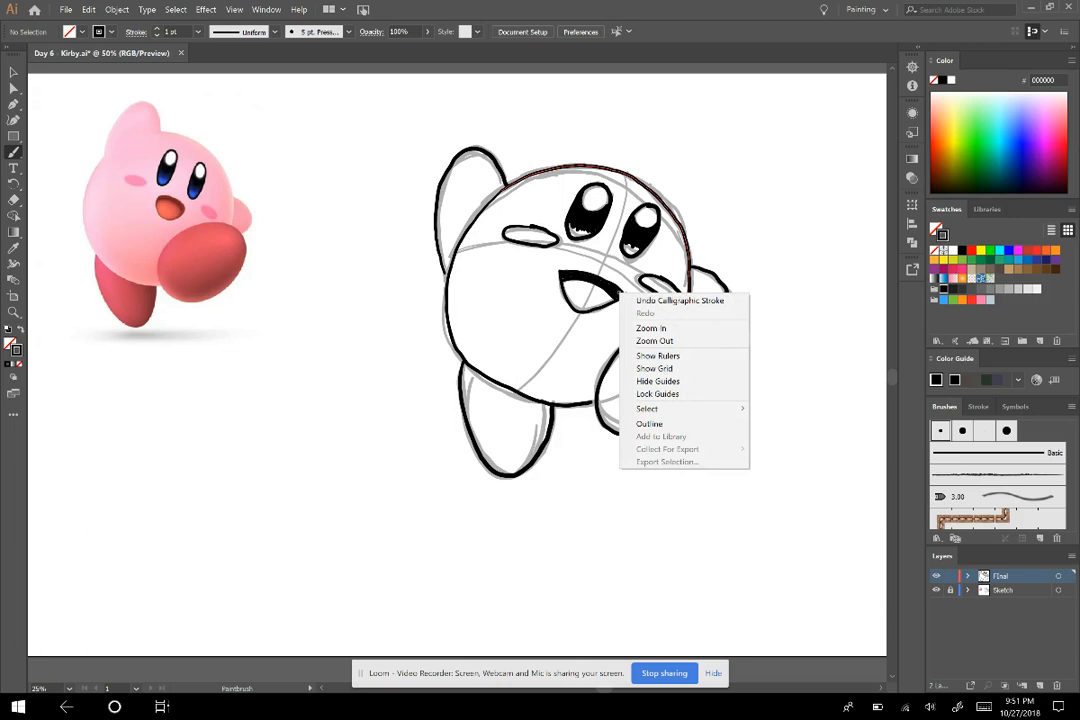
{"action": "left_click", "coordinate": [772, 239]}
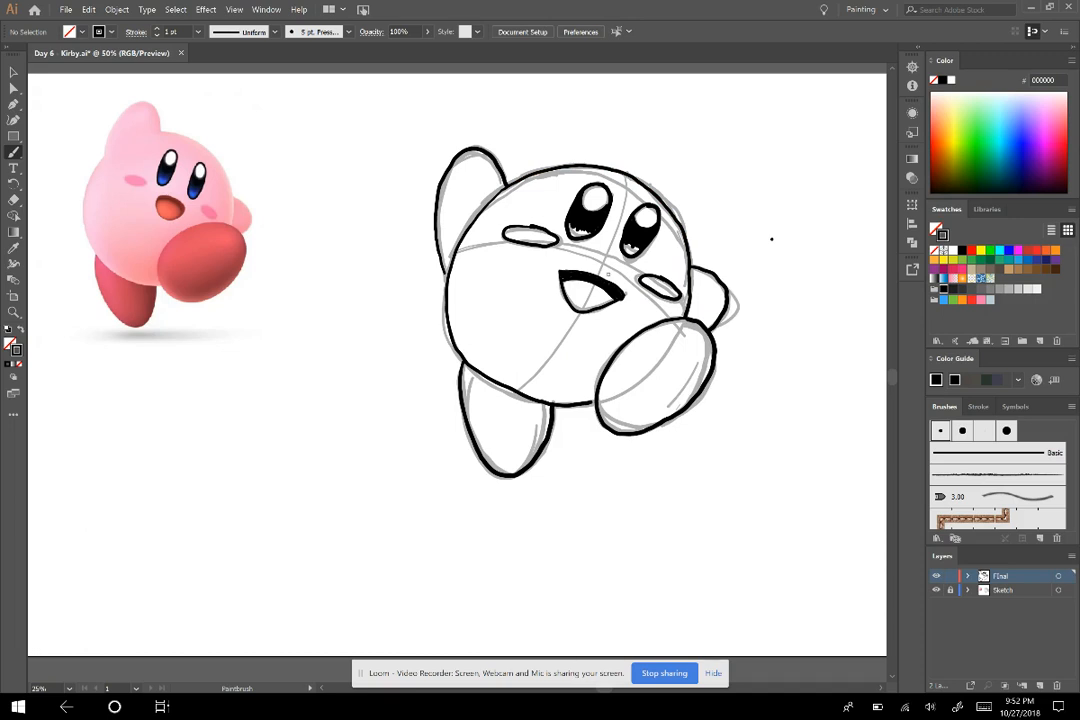
{"action": "left_click_drag", "start_coordinate": [560, 274], "coordinate": [573, 311]}
{"action": "left_click", "coordinate": [788, 340]}
{"action": "key", "text": "ctrl+z"}
{"action": "key", "text": "shift+e"}
{"action": "left_click", "coordinate": [14, 152]}
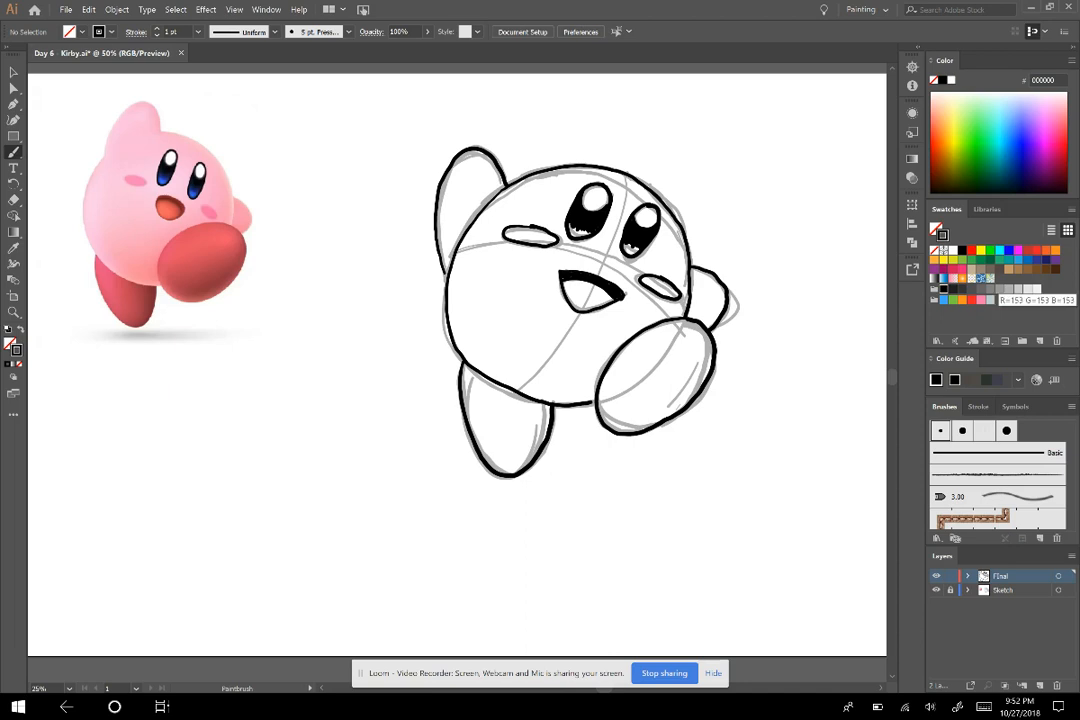
Step: Add a new layer named Shading above the others and lock the Final layer
{"action": "left_click", "coordinate": [1040, 686]}
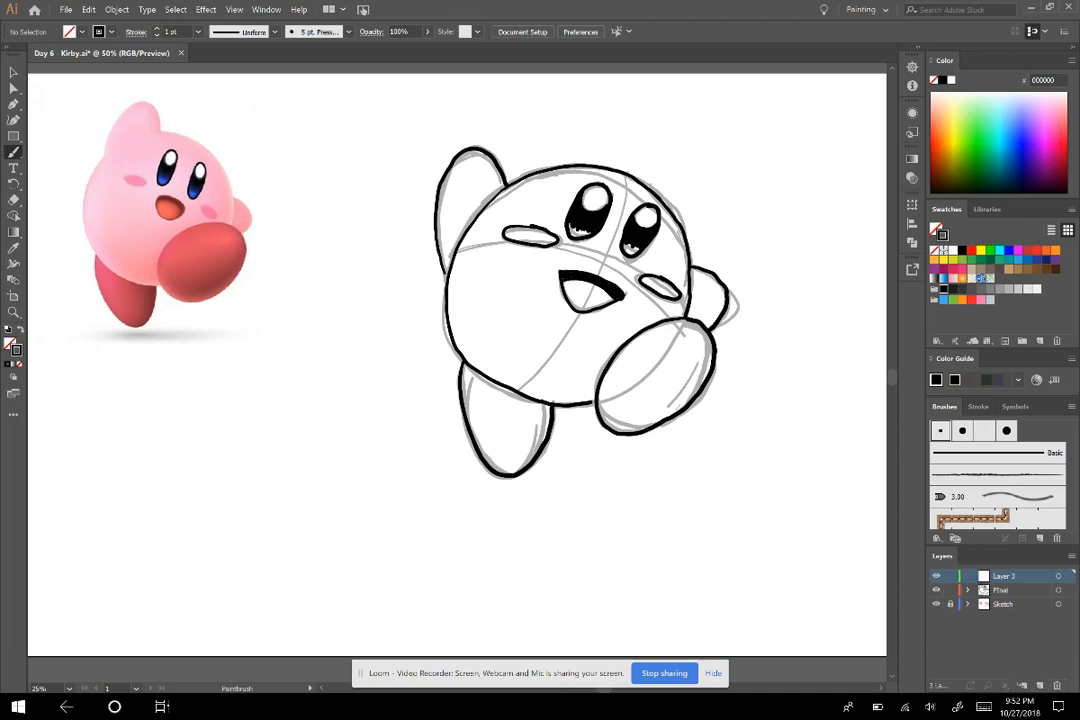
{"action": "double_click", "coordinate": [1004, 576]}
{"action": "type", "text": "Shading"}
{"action": "key", "text": "Return"}
{"action": "left_click", "coordinate": [950, 590]}
Step: Shade the raised arm, both feet, the far hand and the body's underside in gray 999999 with the Paintbrush
{"action": "left_click", "coordinate": [998, 289]}
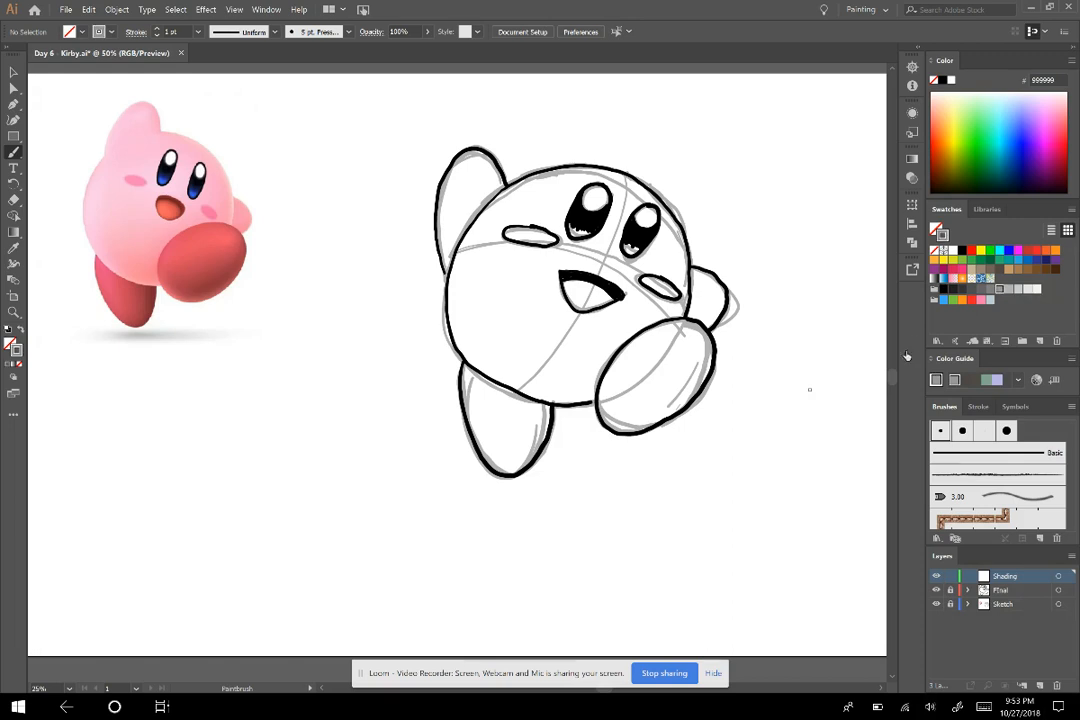
{"action": "mouse_move", "coordinate": [441, 226]}
{"action": "left_mouse_down"}
{"action": "mouse_move", "coordinate": [452, 259]}
{"action": "mouse_move", "coordinate": [455, 247]}
{"action": "left_mouse_up"}
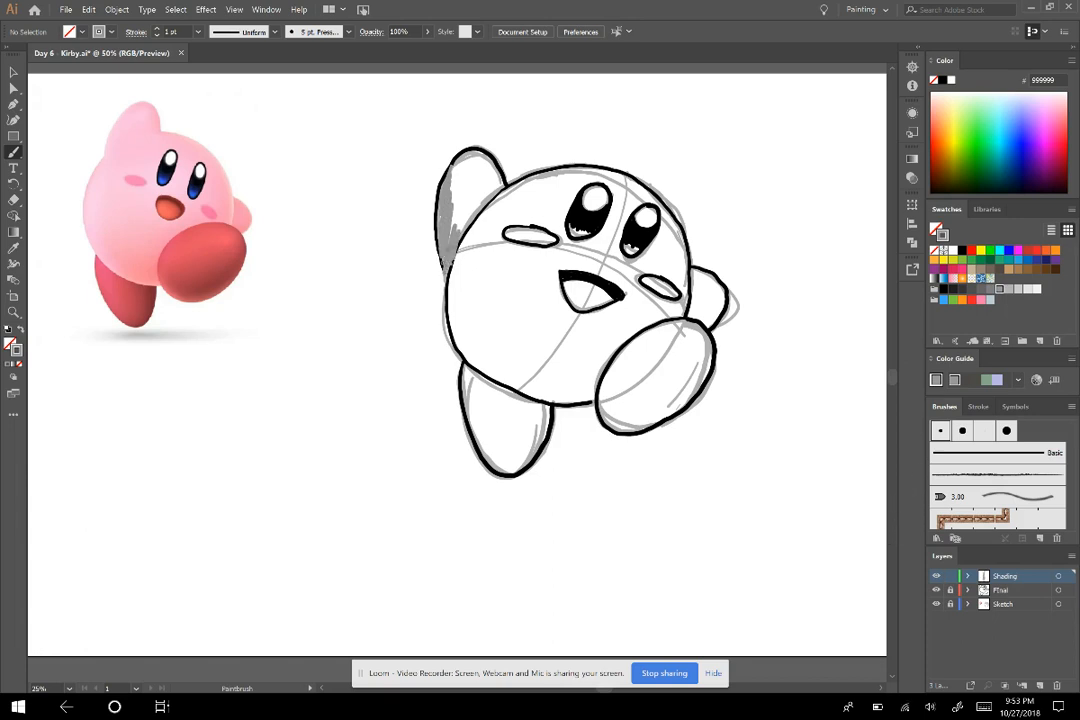
{"action": "mouse_move", "coordinate": [483, 450]}
{"action": "left_mouse_down"}
{"action": "mouse_move", "coordinate": [505, 471]}
{"action": "mouse_move", "coordinate": [528, 415]}
{"action": "mouse_move", "coordinate": [532, 440]}
{"action": "mouse_move", "coordinate": [538, 410]}
{"action": "mouse_move", "coordinate": [540, 440]}
{"action": "mouse_move", "coordinate": [517, 468]}
{"action": "mouse_move", "coordinate": [530, 466]}
{"action": "mouse_move", "coordinate": [535, 444]}
{"action": "mouse_move", "coordinate": [526, 459]}
{"action": "left_mouse_up"}
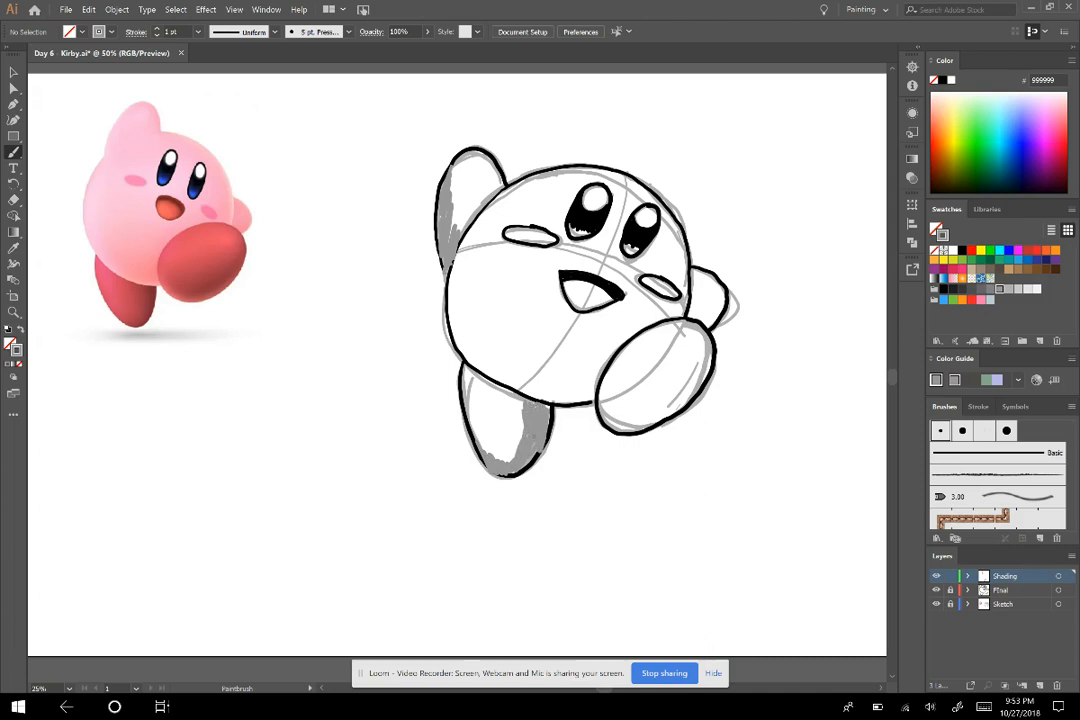
{"action": "mouse_move", "coordinate": [700, 380]}
{"action": "left_mouse_down"}
{"action": "mouse_move", "coordinate": [638, 423]}
{"action": "mouse_move", "coordinate": [693, 398]}
{"action": "mouse_move", "coordinate": [670, 417]}
{"action": "mouse_move", "coordinate": [647, 427]}
{"action": "mouse_move", "coordinate": [702, 391]}
{"action": "left_mouse_up"}
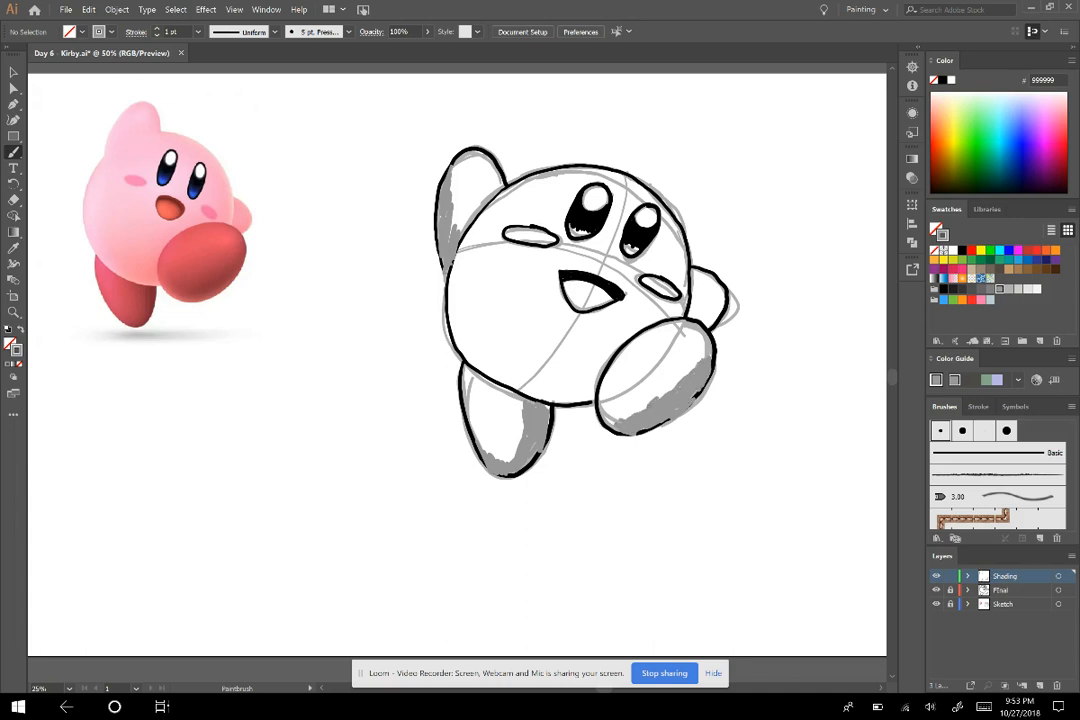
{"action": "mouse_move", "coordinate": [720, 304]}
{"action": "left_mouse_down"}
{"action": "mouse_move", "coordinate": [706, 323]}
{"action": "mouse_move", "coordinate": [721, 302]}
{"action": "left_mouse_up"}
{"action": "mouse_move", "coordinate": [523, 388]}
{"action": "left_mouse_down"}
{"action": "mouse_move", "coordinate": [594, 391]}
{"action": "mouse_move", "coordinate": [592, 402]}
{"action": "mouse_move", "coordinate": [550, 402]}
{"action": "left_mouse_up"}
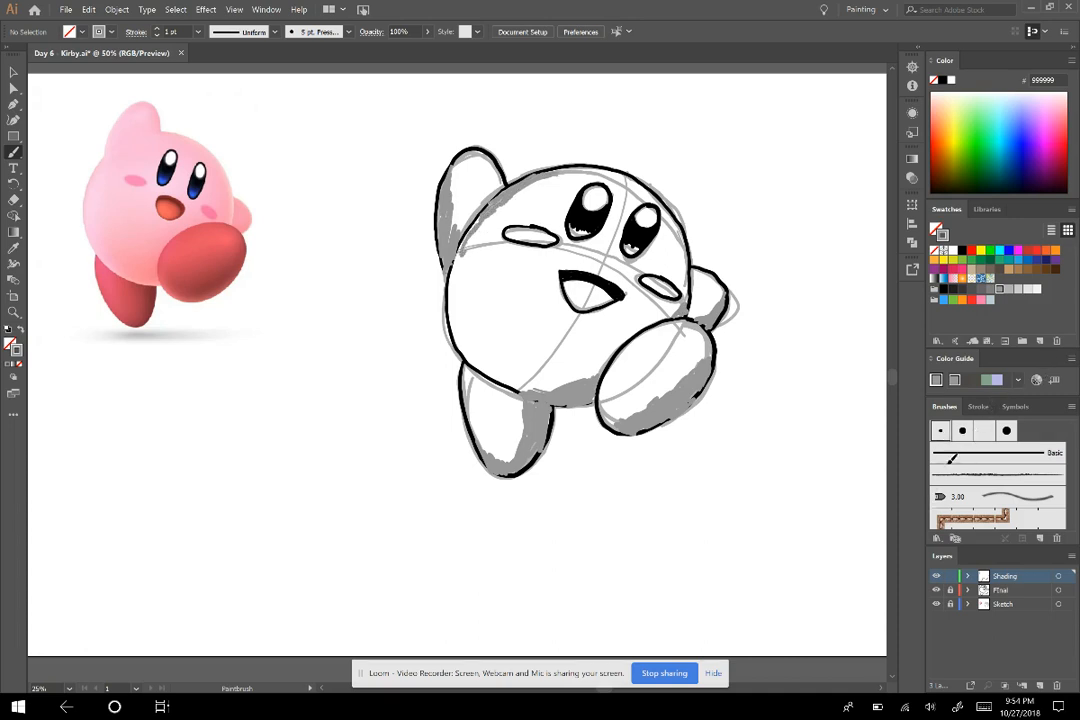
{"action": "left_click_drag", "start_coordinate": [451, 282], "coordinate": [461, 345]}
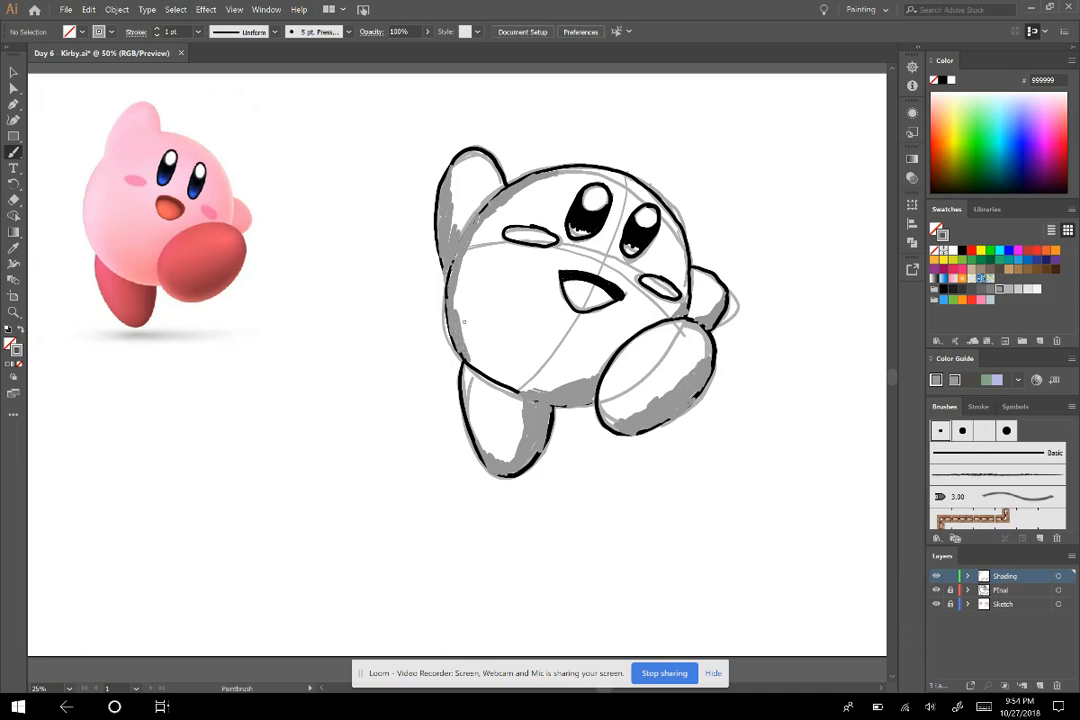
{"action": "key", "text": "ctrl+z"}
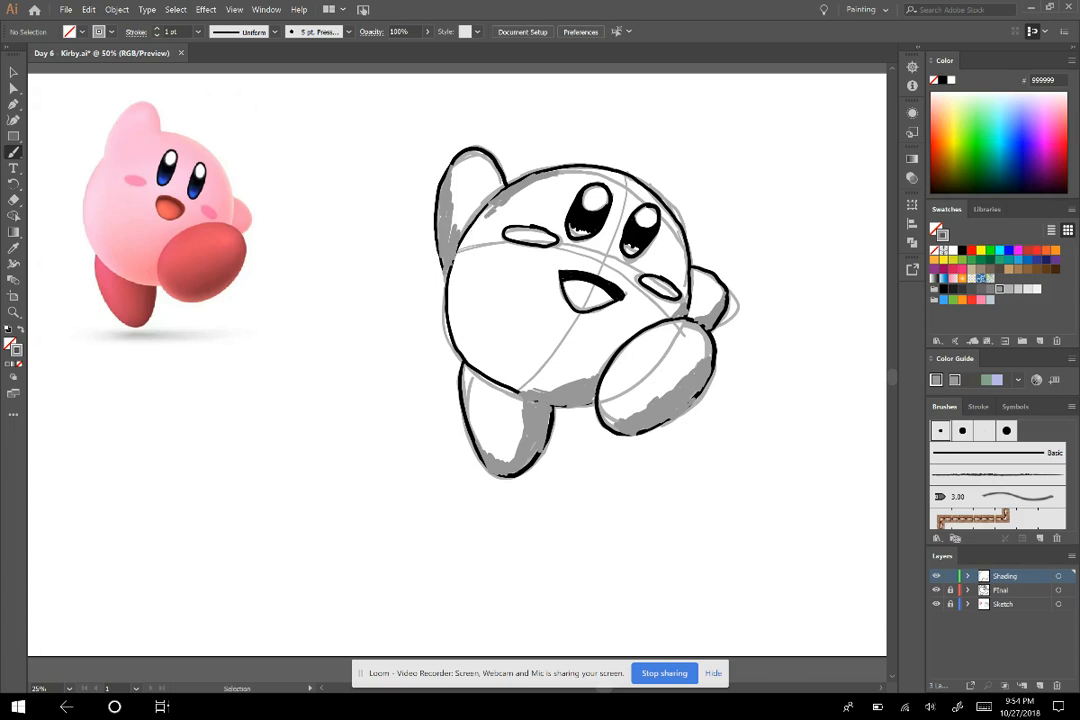
{"action": "key", "text": "ctrl+z"}
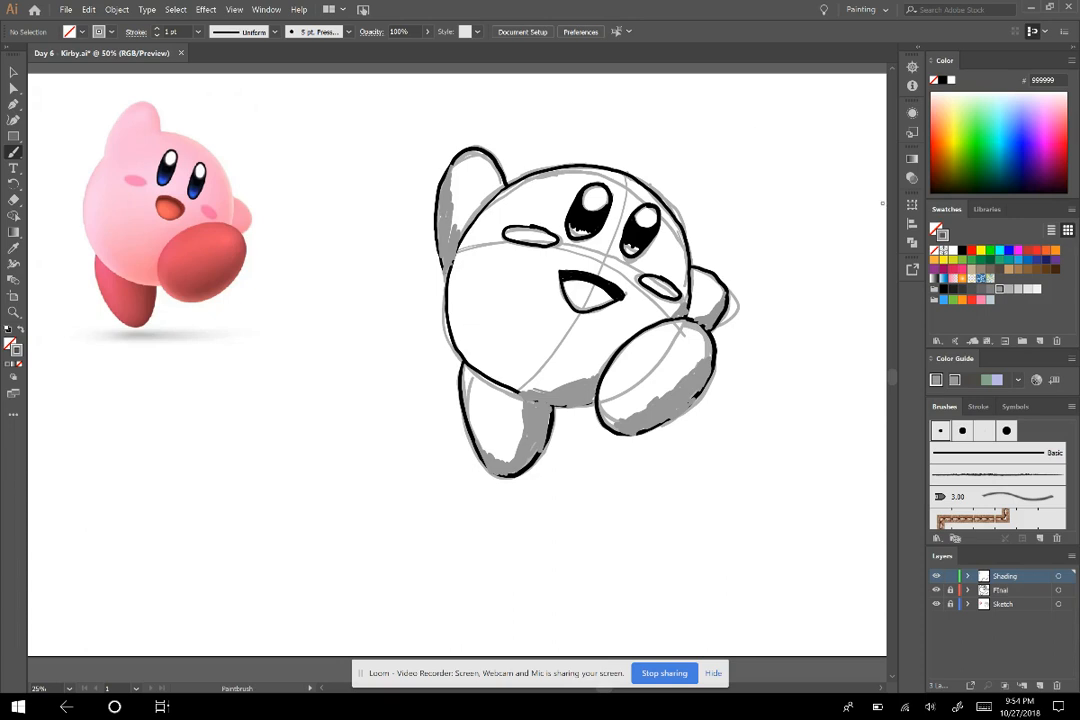
Step: Move the Shading layer beneath the Final layer and clean up the edges of the gray shading with the Eraser
{"action": "left_click_drag", "start_coordinate": [1005, 576], "coordinate": [1005, 597]}
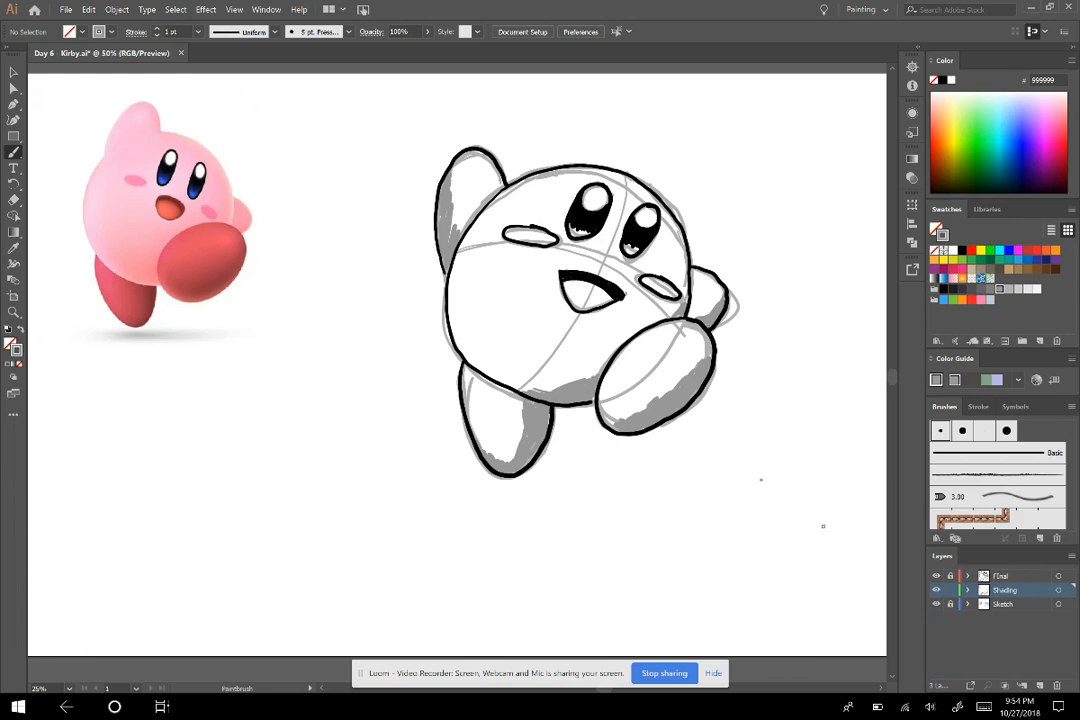
{"action": "left_click", "coordinate": [14, 199]}
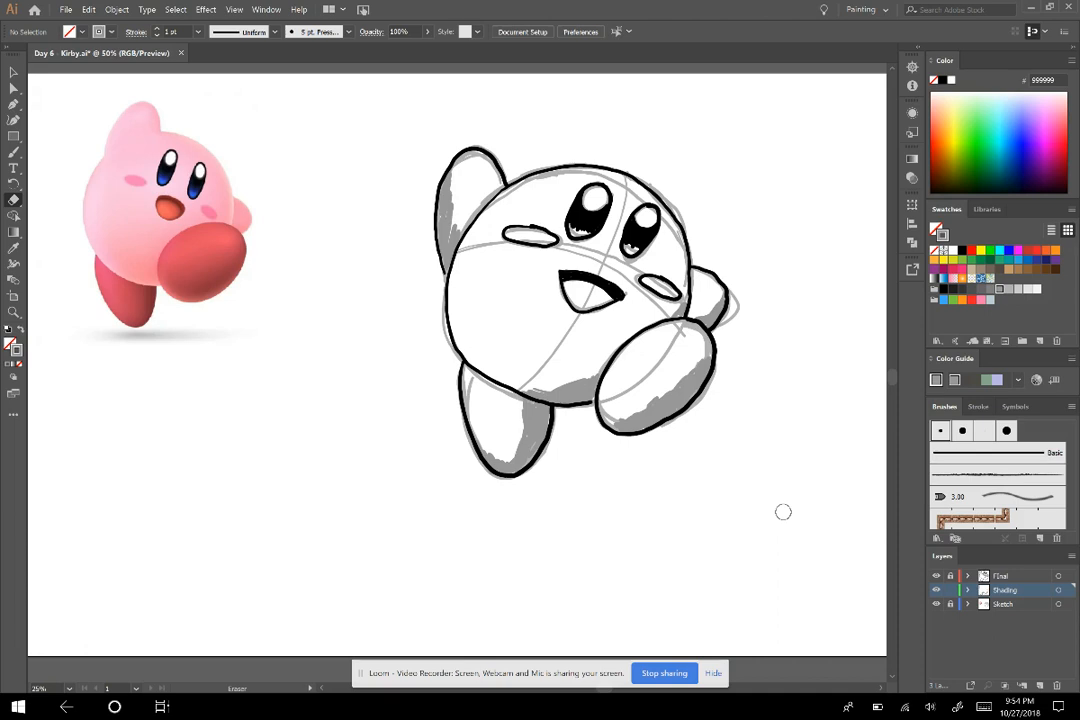
{"action": "key", "text": "b"}
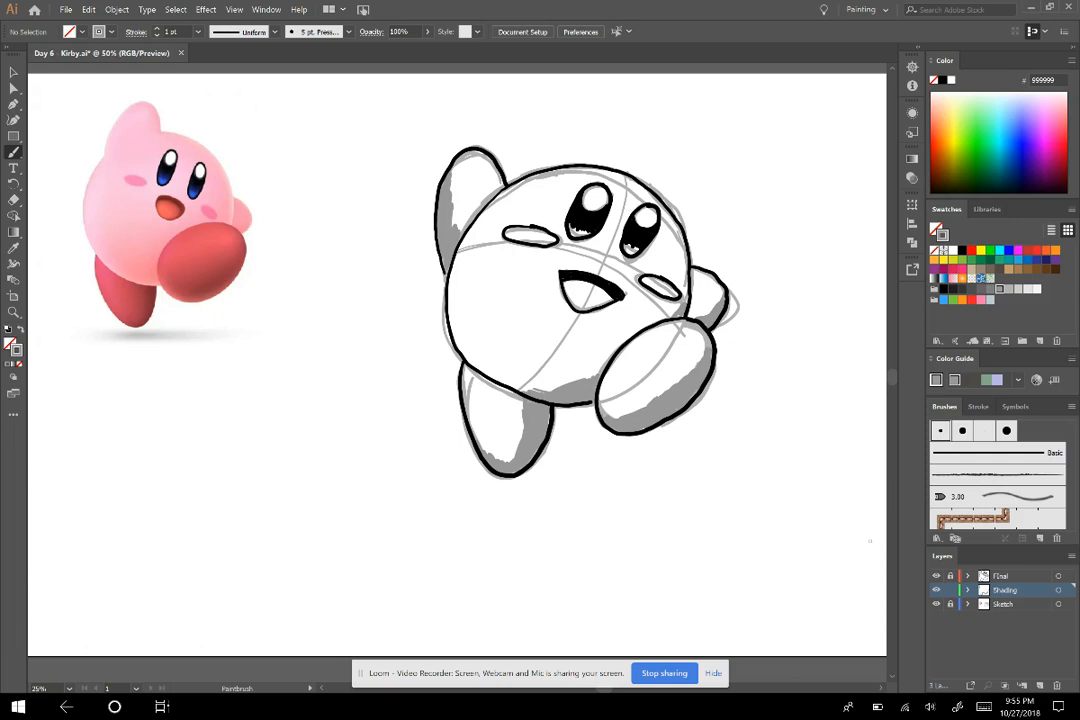
Step: Paint a short curved gray test stroke in the blank area below and right of Kirby, and erase it
{"action": "left_click_drag", "start_coordinate": [867, 536], "coordinate": [844, 570]}
{"action": "left_click", "coordinate": [13, 199]}
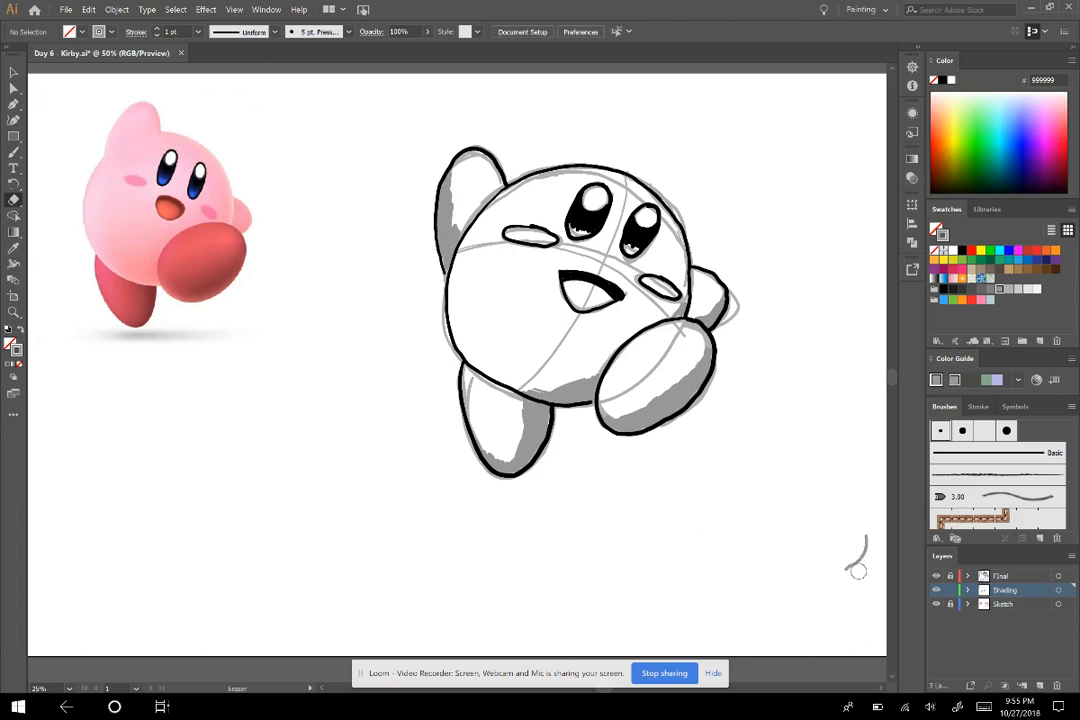
{"action": "left_click_drag", "start_coordinate": [852, 556], "coordinate": [861, 547]}
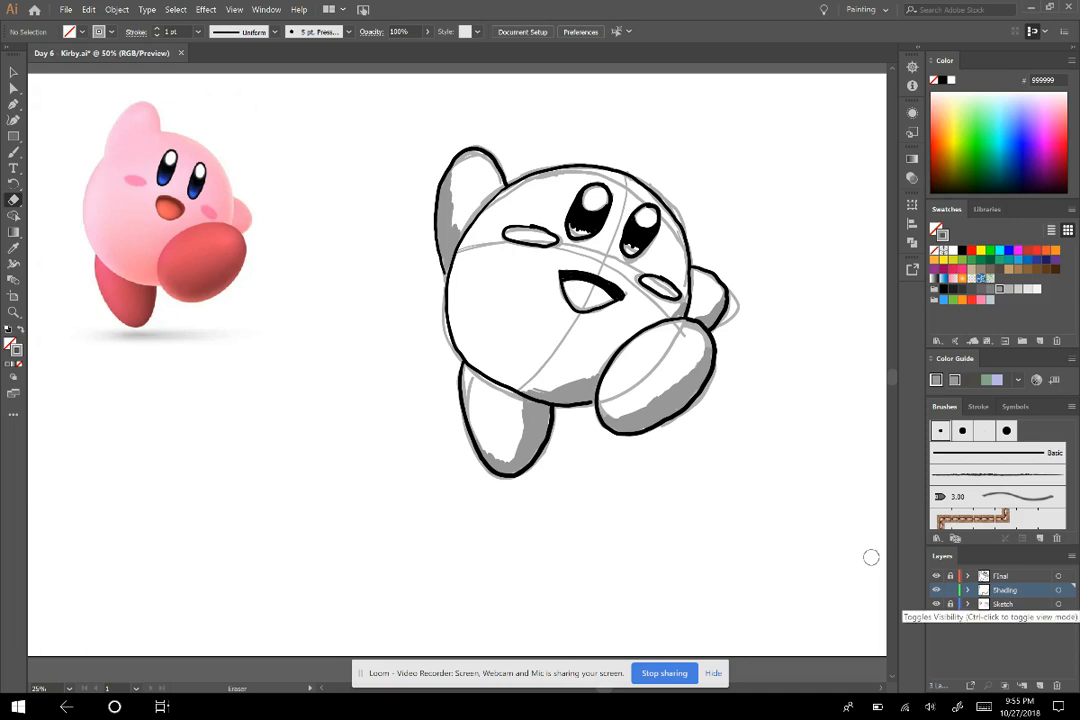
Step: Hide the Sketch layer to check the inked and shaded drawing on its own, and show the layer again
{"action": "left_click", "coordinate": [936, 604]}
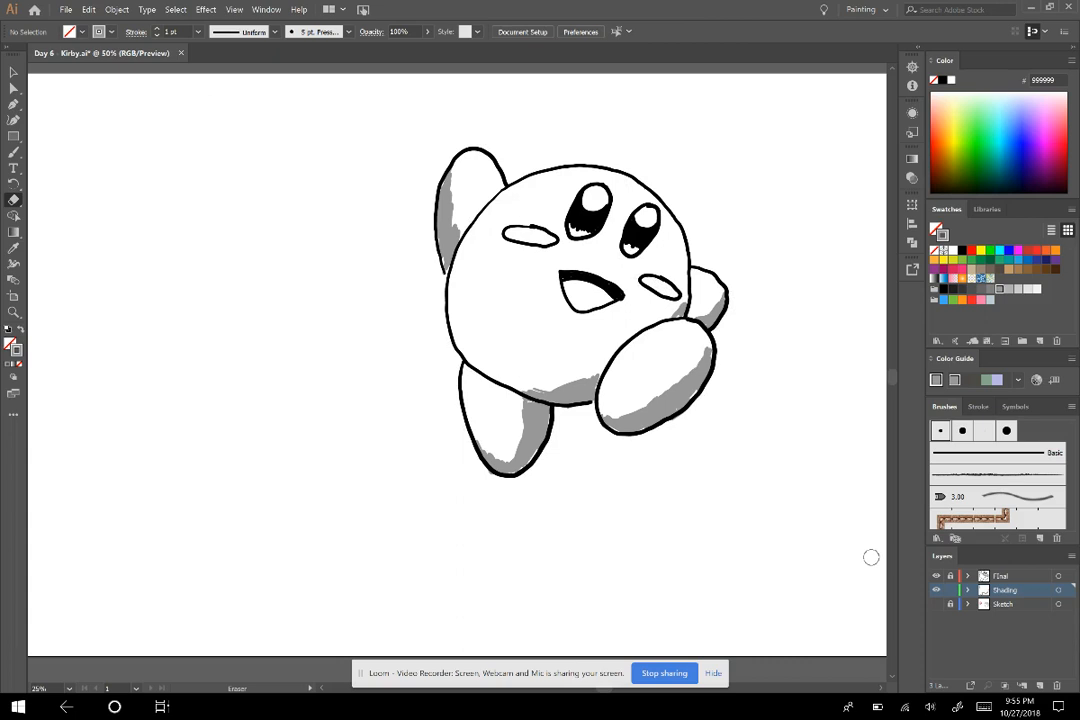
{"action": "left_click", "coordinate": [936, 604]}
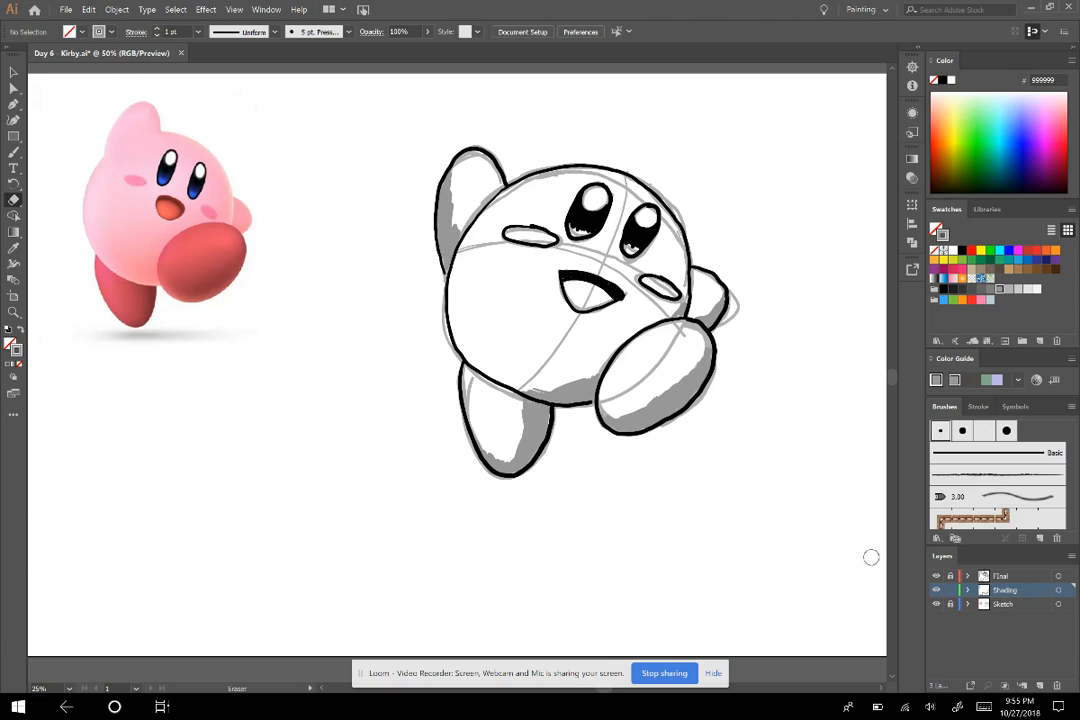
Step: Write the number 06 in black to the right of Kirby's head, redrawing the 6 larger, and enclose it in an oval
{"action": "key", "text": "d"}
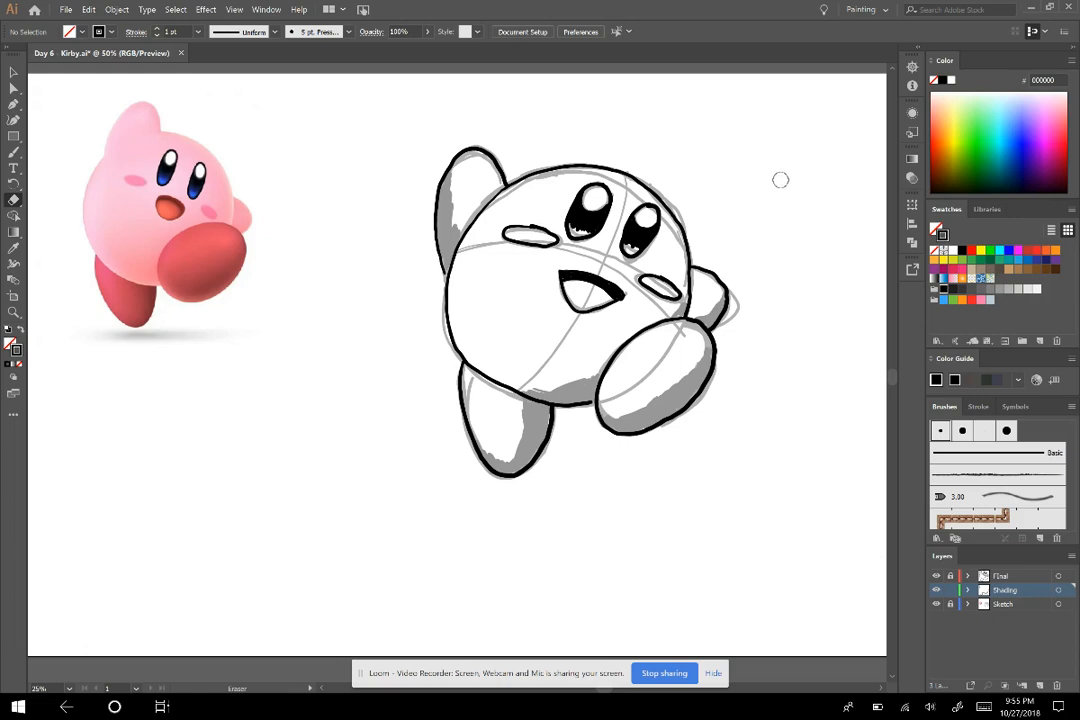
{"action": "left_click", "coordinate": [14, 152]}
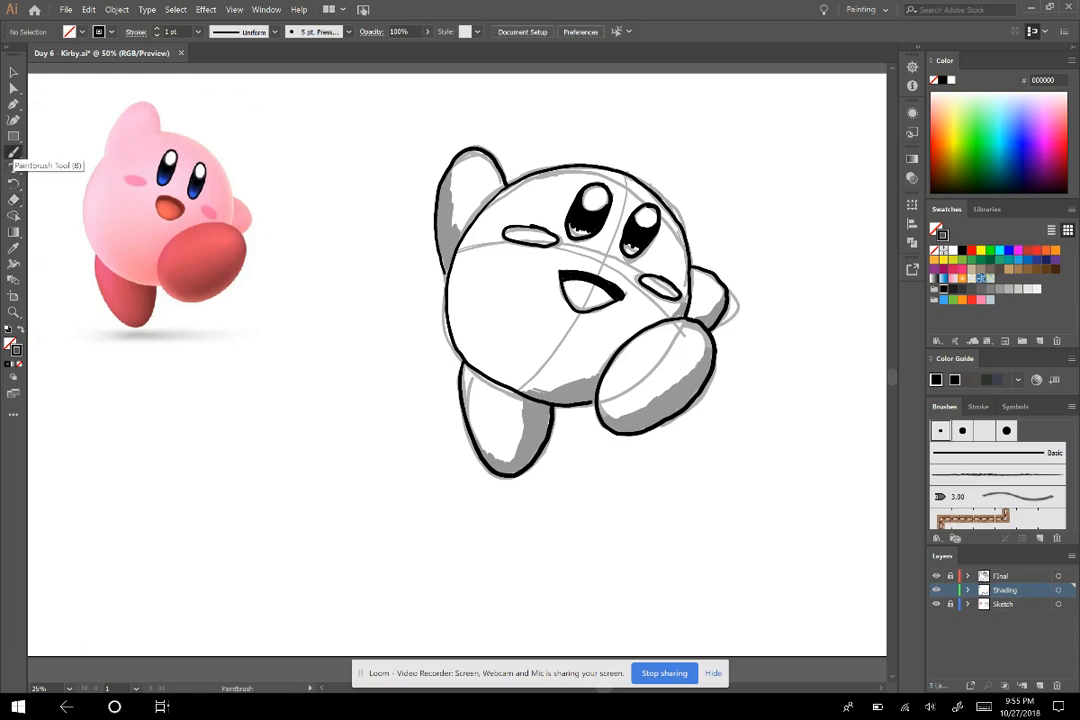
{"action": "mouse_move", "coordinate": [784, 155]}
{"action": "left_mouse_down"}
{"action": "mouse_move", "coordinate": [778, 182]}
{"action": "mouse_move", "coordinate": [782, 150]}
{"action": "mouse_move", "coordinate": [799, 168]}
{"action": "left_mouse_up"}
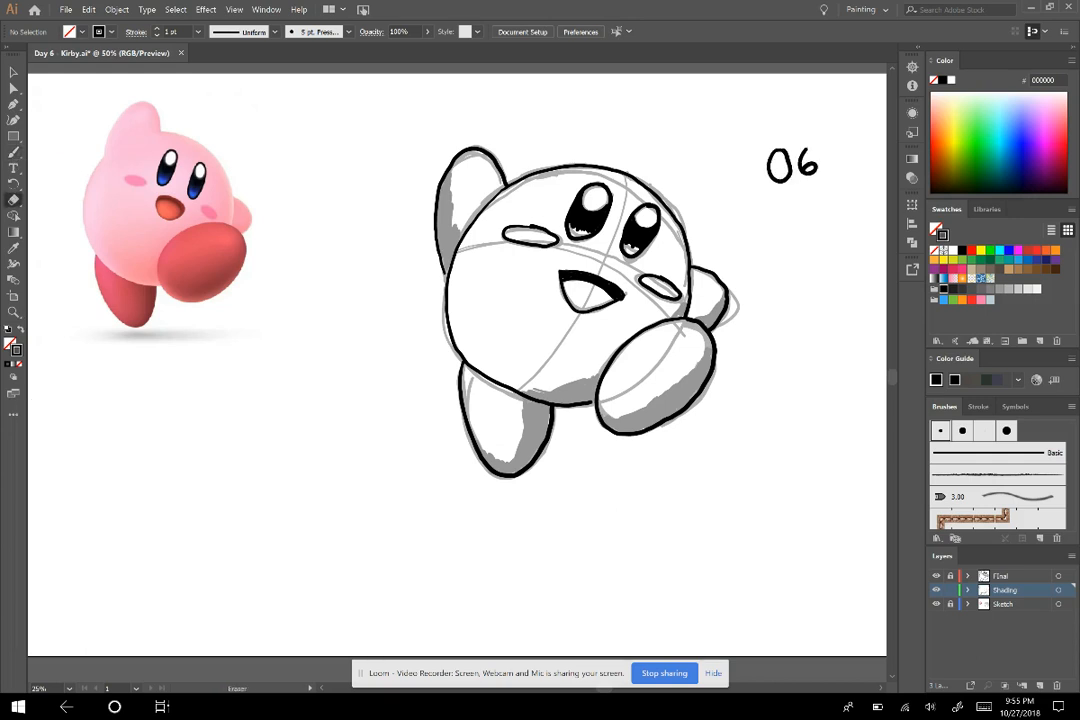
{"action": "left_click", "coordinate": [13, 199]}
{"action": "left_click_drag", "start_coordinate": [808, 152], "coordinate": [808, 167]}
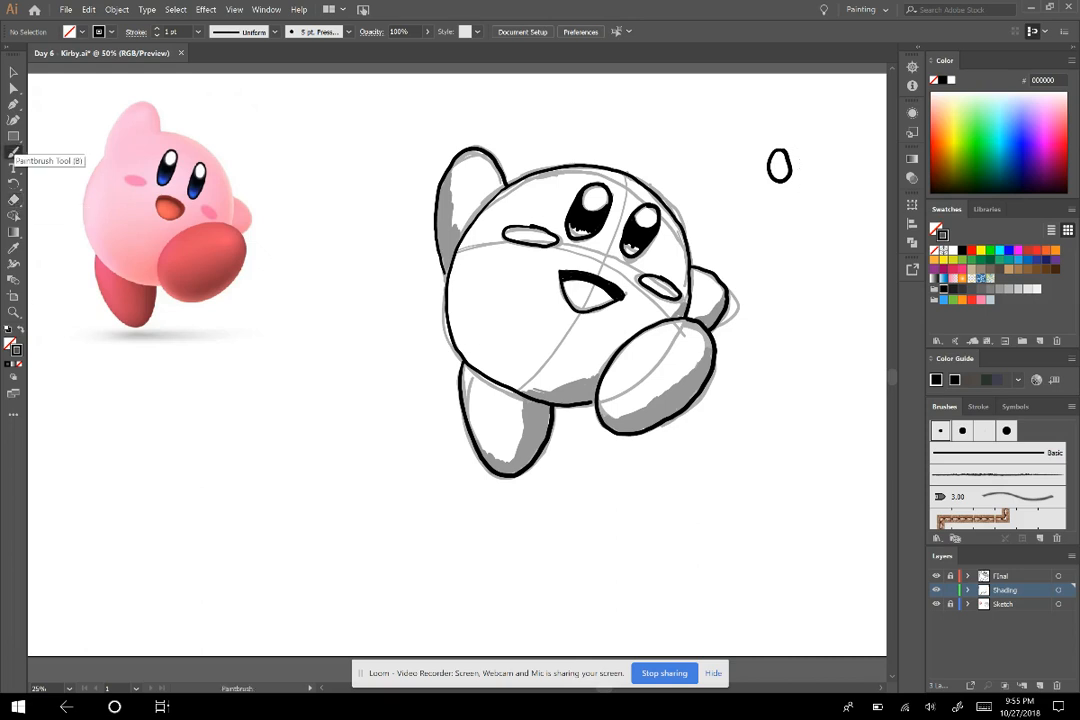
{"action": "left_click", "coordinate": [13, 152]}
{"action": "mouse_move", "coordinate": [812, 150]}
{"action": "left_mouse_down"}
{"action": "mouse_move", "coordinate": [809, 183]}
{"action": "mouse_move", "coordinate": [827, 180]}
{"action": "mouse_move", "coordinate": [800, 169]}
{"action": "mouse_move", "coordinate": [780, 130]}
{"action": "mouse_move", "coordinate": [754, 163]}
{"action": "mouse_move", "coordinate": [774, 199]}
{"action": "mouse_move", "coordinate": [827, 195]}
{"action": "mouse_move", "coordinate": [828, 134]}
{"action": "left_mouse_up"}
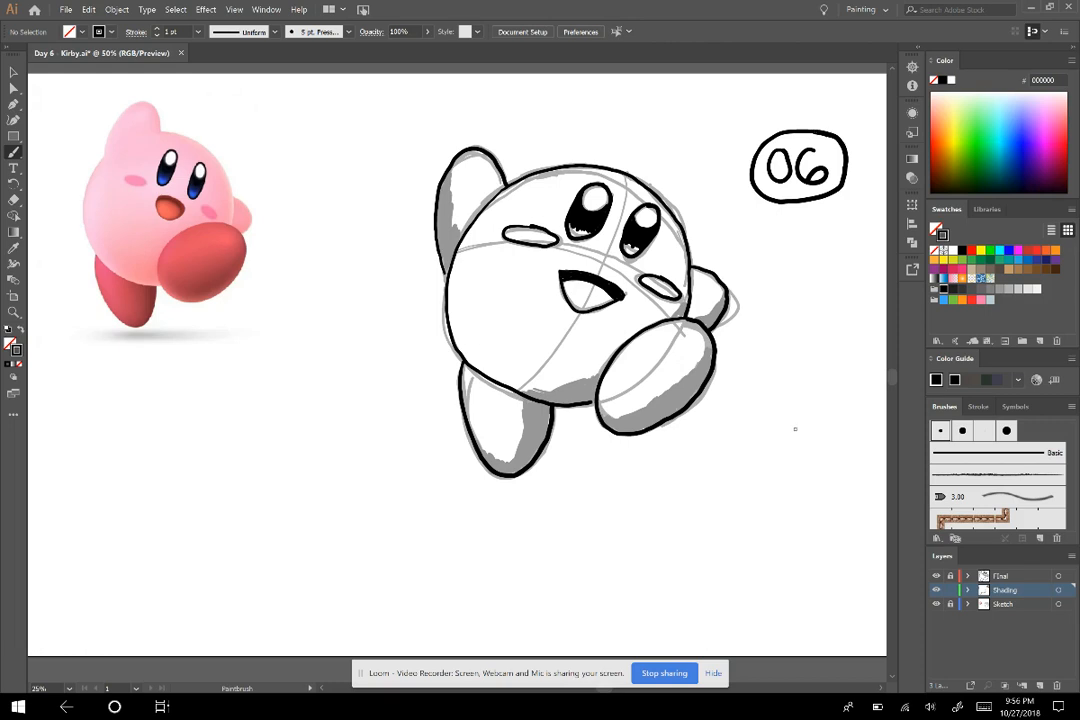
Step: Write the fraction 7/10 in black to the right of Kirby's raised foot and frame it with four straight strokes
{"action": "mouse_move", "coordinate": [791, 426]}
{"action": "left_mouse_down"}
{"action": "mouse_move", "coordinate": [811, 446]}
{"action": "mouse_move", "coordinate": [836, 449]}
{"action": "mouse_move", "coordinate": [804, 496]}
{"action": "mouse_move", "coordinate": [825, 474]}
{"action": "left_mouse_up"}
{"action": "mouse_move", "coordinate": [771, 412]}
{"action": "left_mouse_down"}
{"action": "mouse_move", "coordinate": [786, 509]}
{"action": "mouse_move", "coordinate": [829, 400]}
{"action": "mouse_move", "coordinate": [858, 492]}
{"action": "left_mouse_up"}
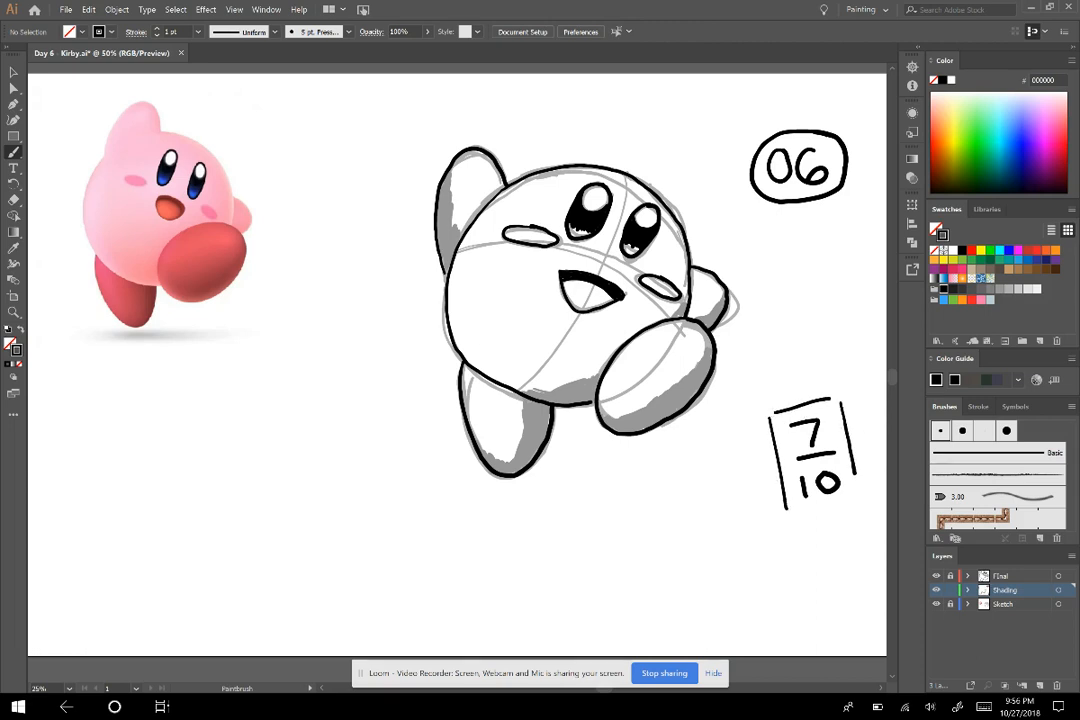
{"action": "left_click_drag", "start_coordinate": [786, 511], "coordinate": [853, 505]}
Step: Paint a flat gray 999999 ground shadow beneath Kirby's feet, extending it toward the raised foot's side
{"action": "left_click", "coordinate": [999, 289]}
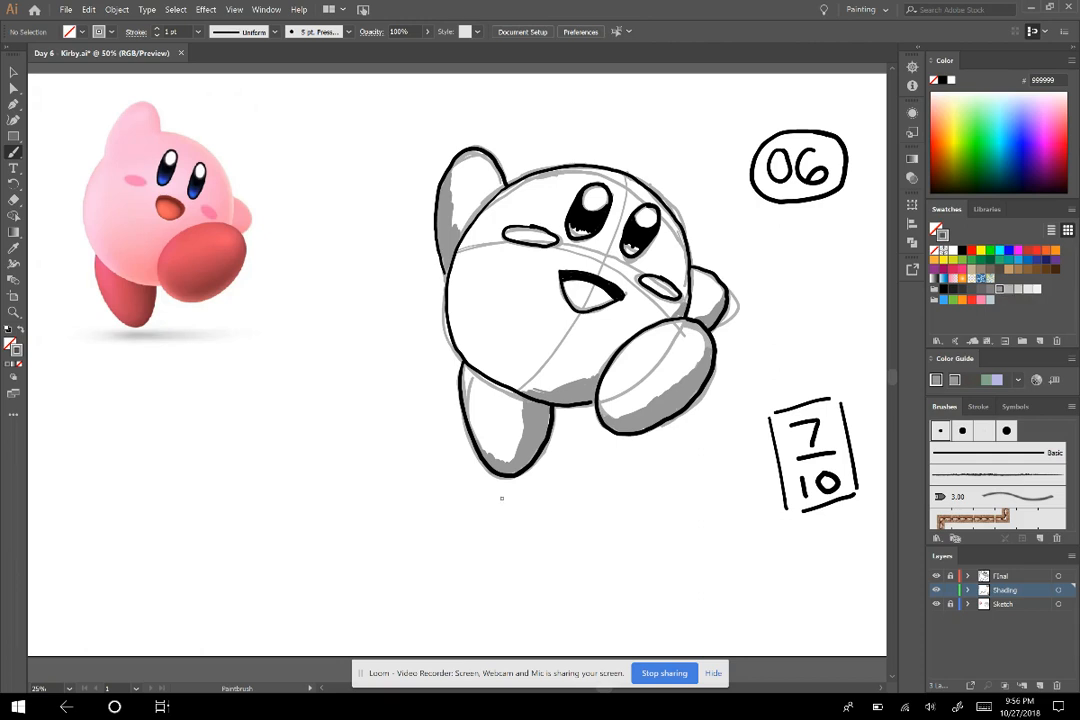
{"action": "mouse_move", "coordinate": [552, 493]}
{"action": "left_mouse_down"}
{"action": "mouse_move", "coordinate": [600, 490]}
{"action": "mouse_move", "coordinate": [520, 495]}
{"action": "mouse_move", "coordinate": [640, 505]}
{"action": "mouse_move", "coordinate": [606, 495]}
{"action": "mouse_move", "coordinate": [636, 498]}
{"action": "mouse_move", "coordinate": [500, 502]}
{"action": "left_mouse_up"}
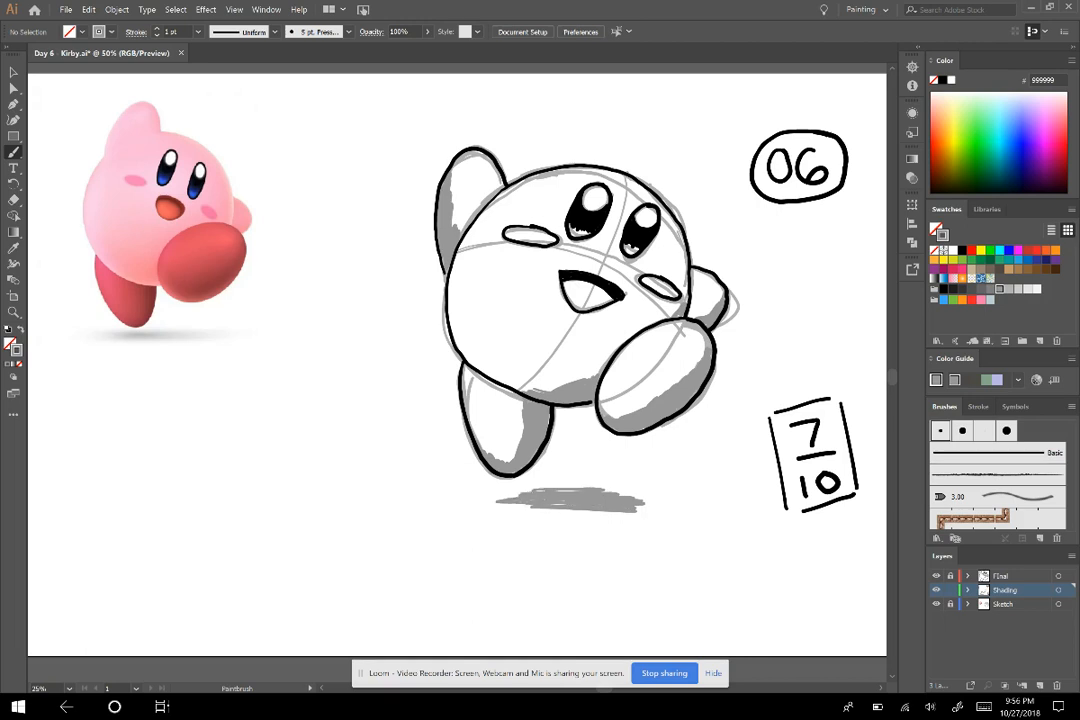
{"action": "left_click_drag", "start_coordinate": [622, 497], "coordinate": [662, 503]}
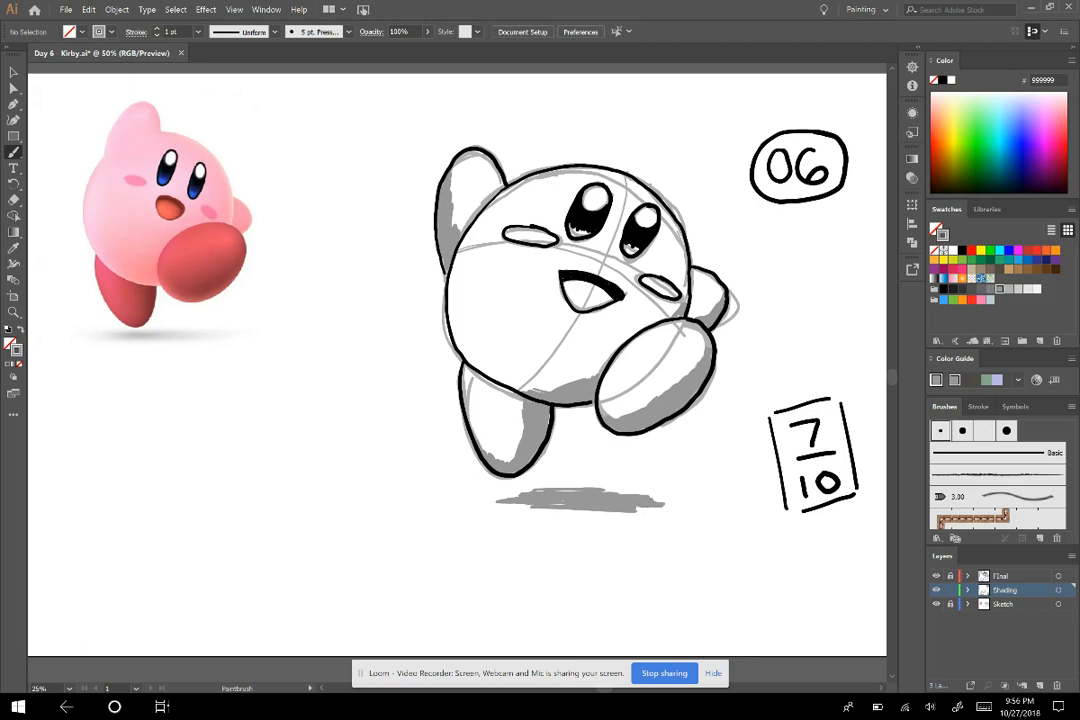